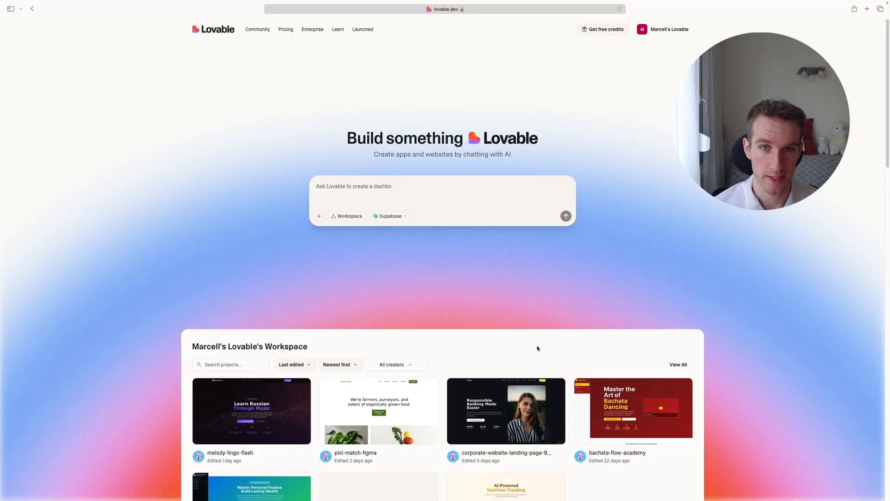
Switch to the Prompt 1 document in Word and review its shorter and detailed website outlines.
click(363, 195)
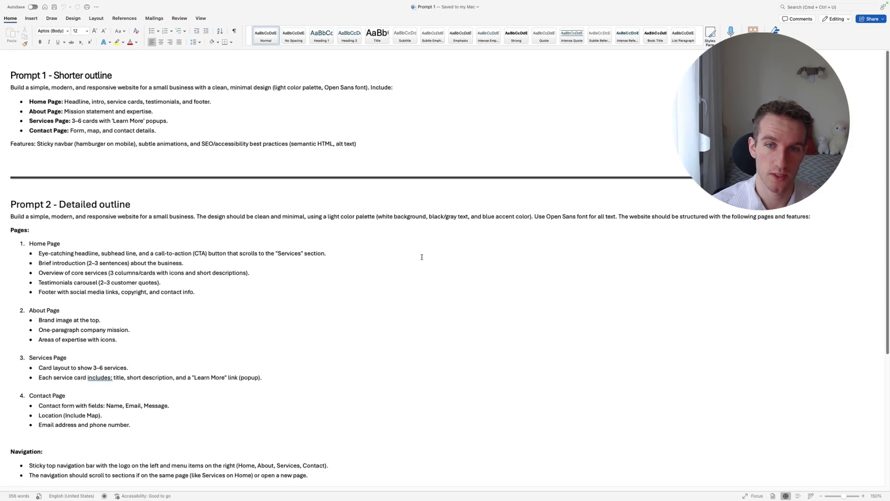
scroll(338, 231, down, 5)
scroll(256, 208, up, 5)
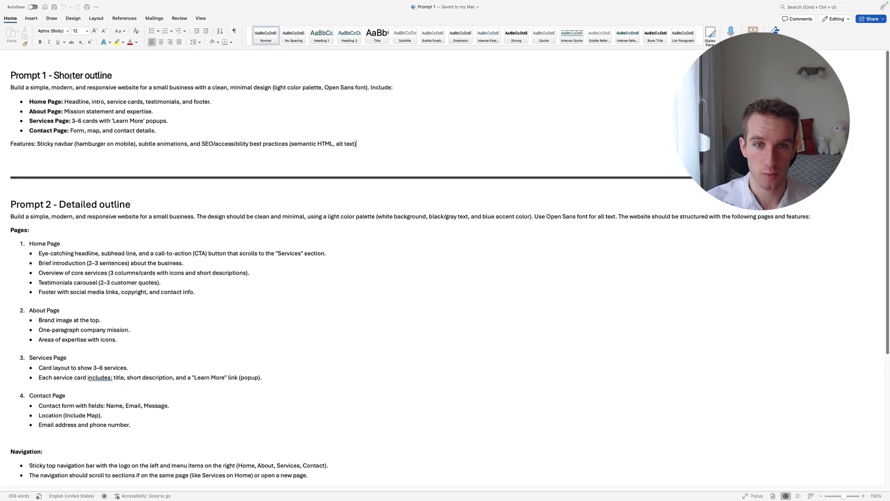
drag(260, 159, 10, 74)
click(300, 157)
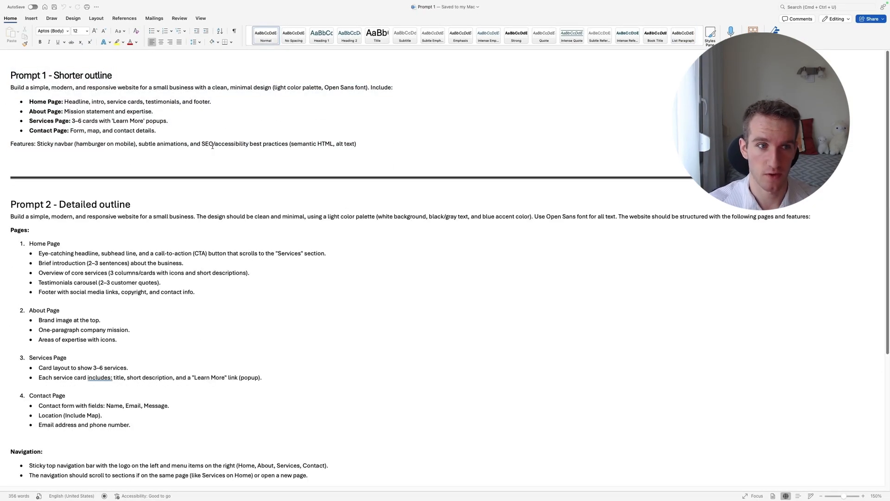
scroll(218, 167, down, 5)
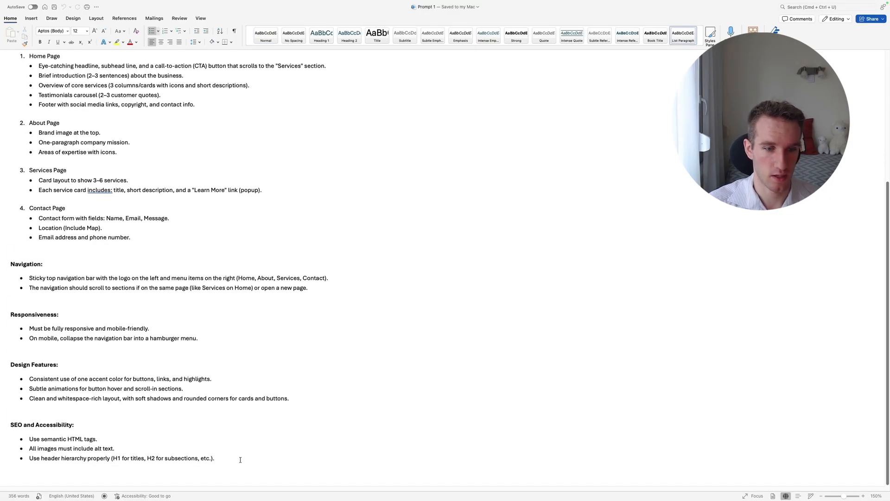
drag(240, 460, 178, 163)
scroll(173, 199, up, 4)
scroll(109, 235, up, 2)
click(295, 88)
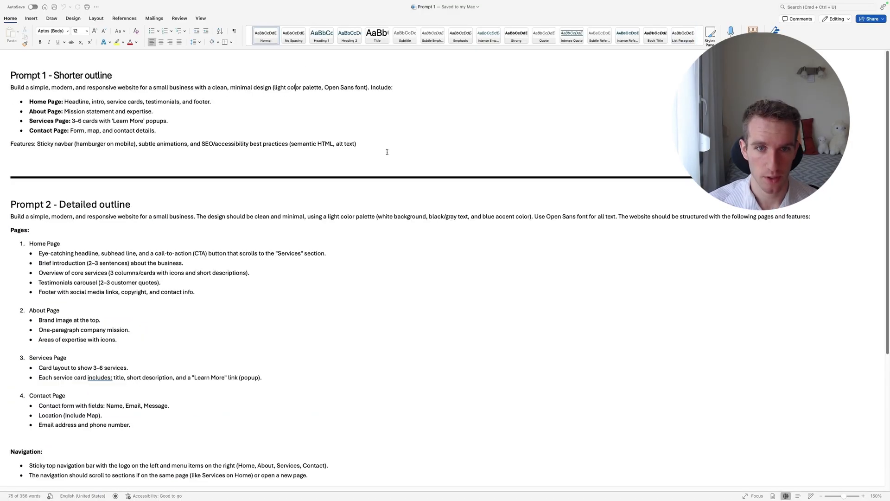
Copy the body text of the "Prompt 1 - Shorter outline" section into Lovable's prompt box and submit it to build the website.
drag(387, 152, 5, 92)
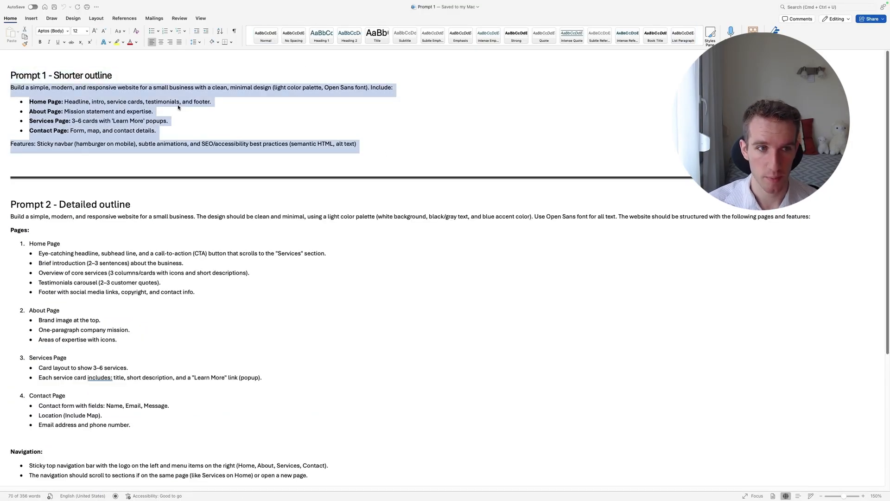
key(super+c)
key(super+Tab)
click(433, 211)
key(super+v)
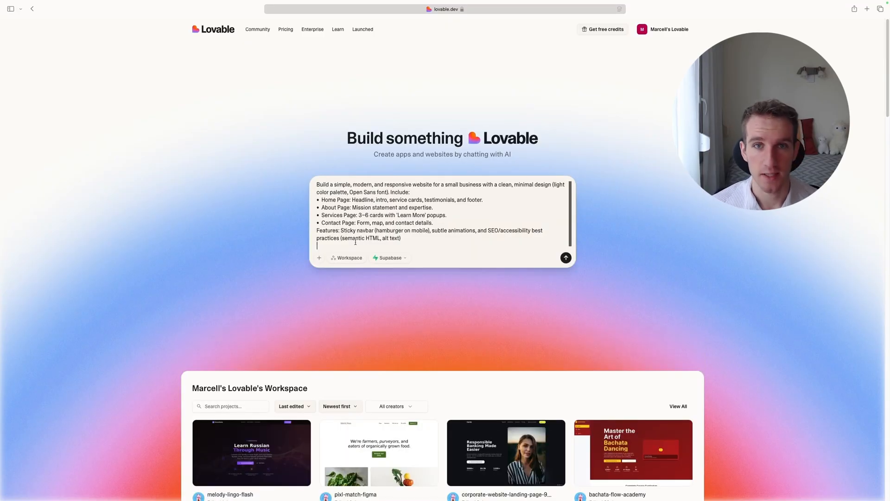
key(Return)
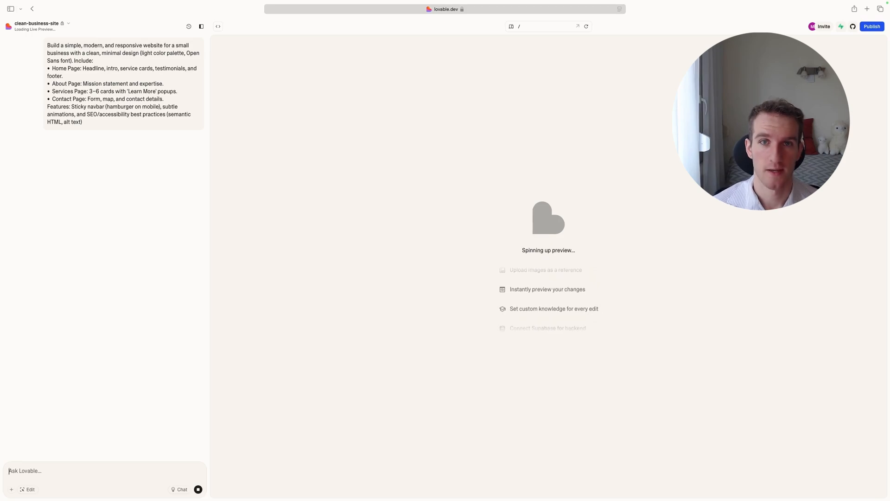
Review the submitted prompt and the generated site's Contact page, and return to its Home page.
drag(82, 125, 13, 40)
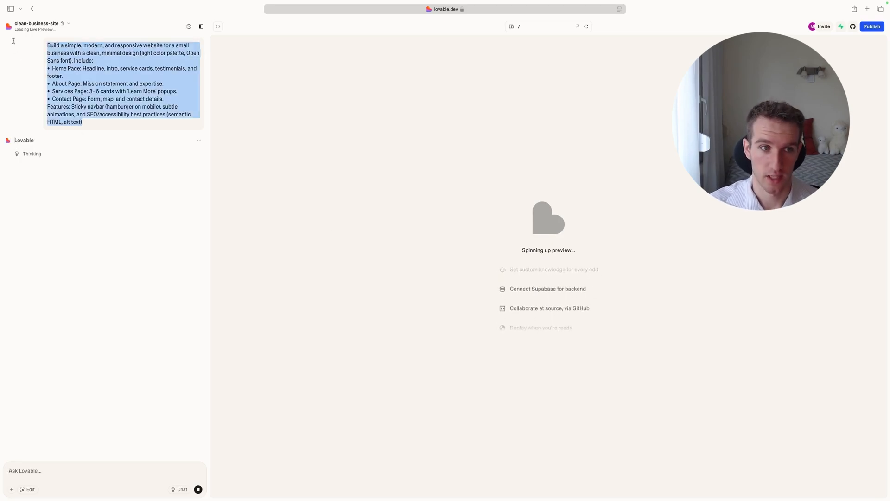
click(124, 159)
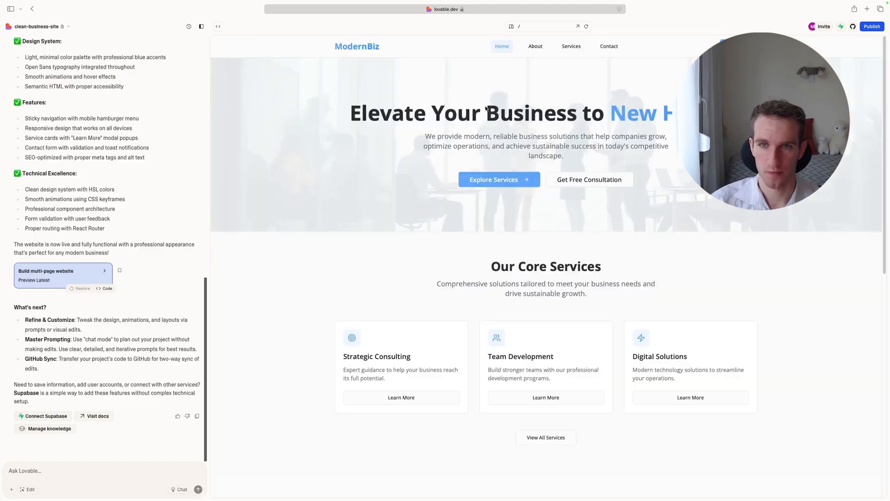
scroll(545, 232, down, 15)
click(557, 421)
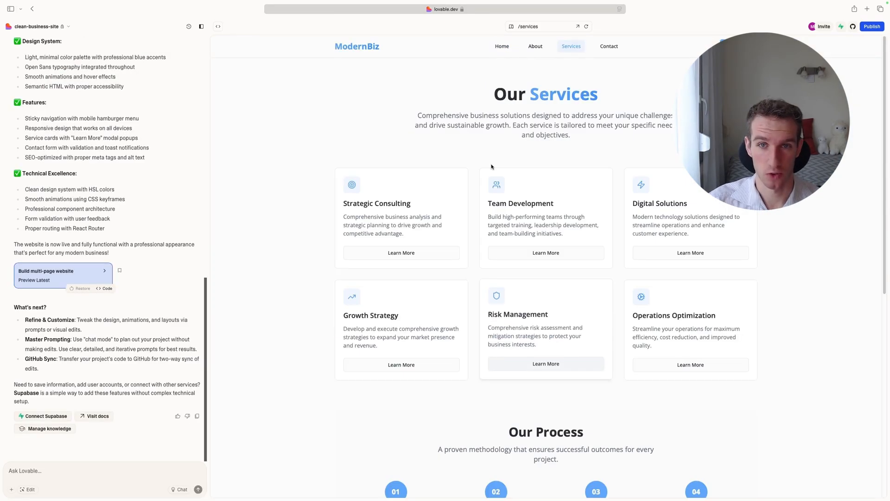
click(608, 46)
scroll(480, 139, down, 10)
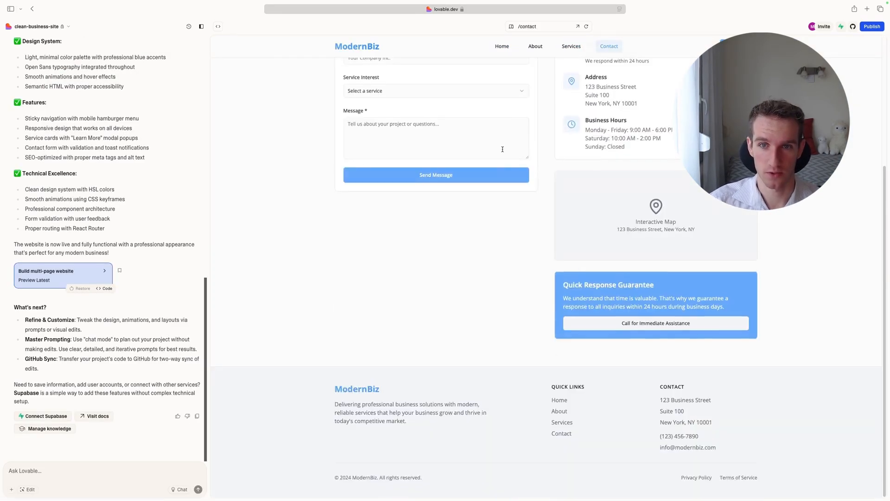
scroll(479, 80, up, 10)
click(502, 45)
scroll(77, 184, up, 12)
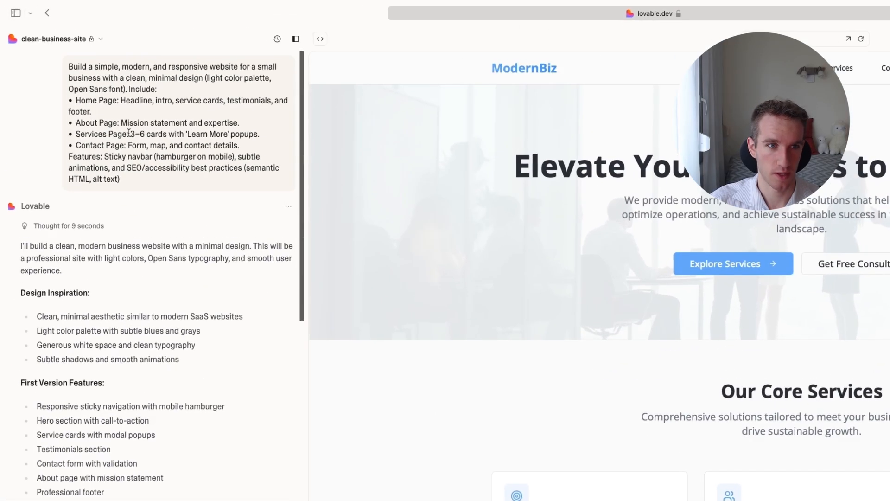
Compare the prompt's light color palette, Open Sans font, page list and sticky navbar requirements with the generated home page.
triple_click(129, 134)
click(99, 157)
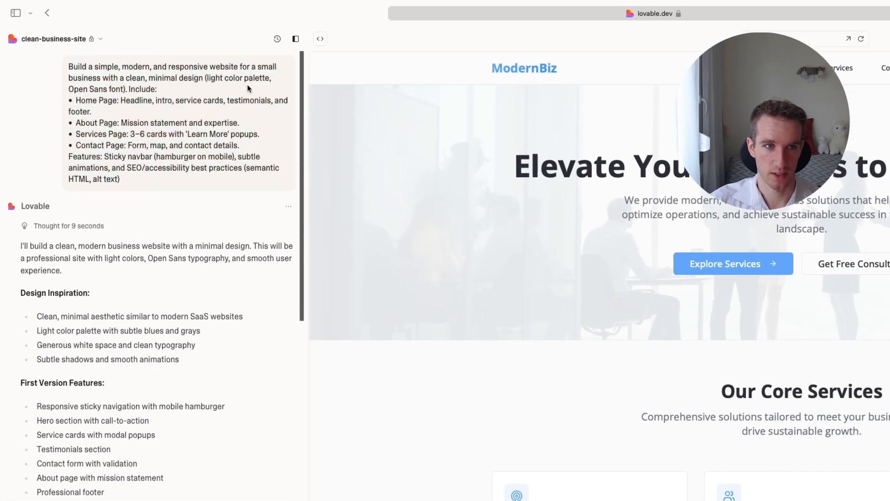
drag(206, 77, 264, 77)
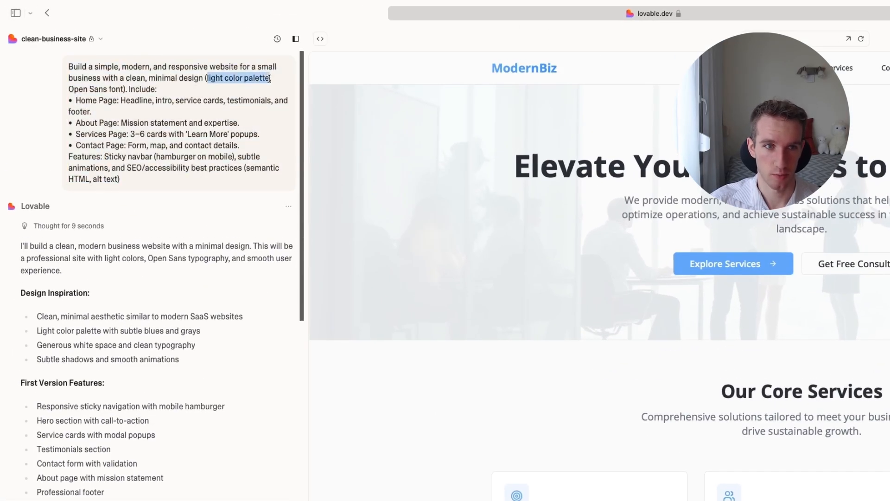
drag(116, 89, 68, 88)
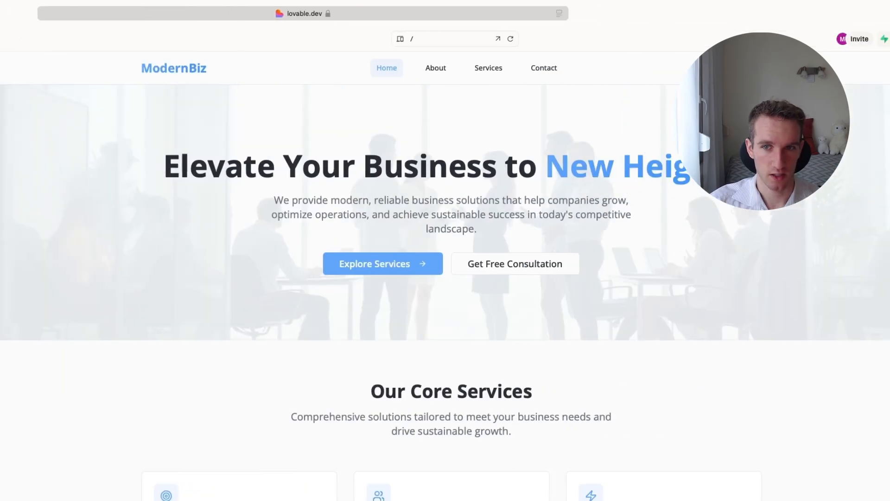
scroll(366, 241, down, 10)
scroll(366, 241, up, 10)
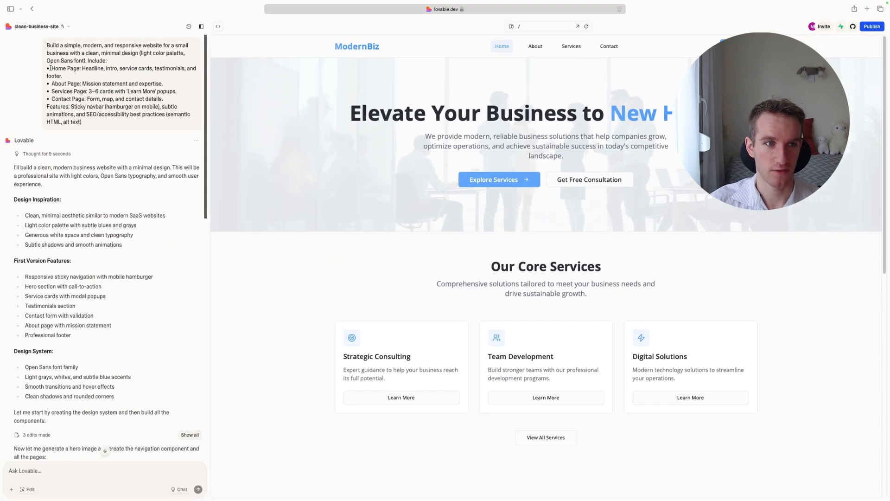
drag(51, 68, 76, 96)
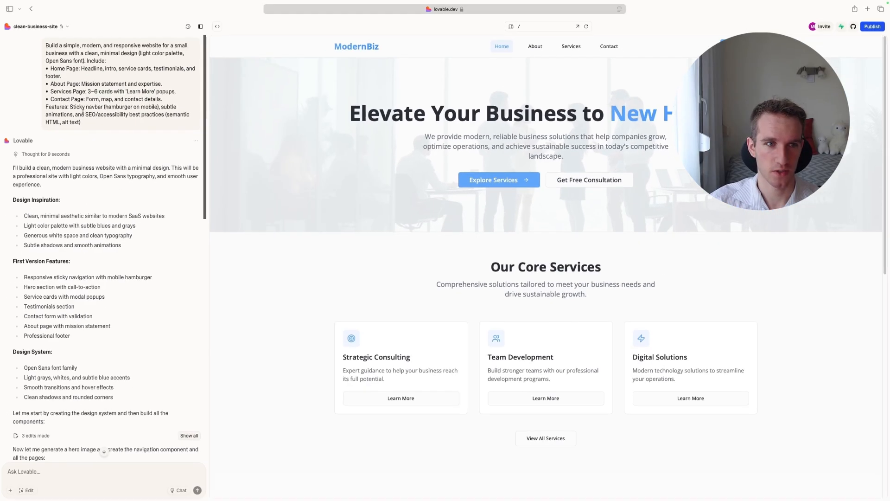
drag(70, 106, 112, 106)
Check the sticky navbar's behaviour along the full length of the generated home page.
scroll(390, 131, down, 10)
scroll(390, 130, up, 10)
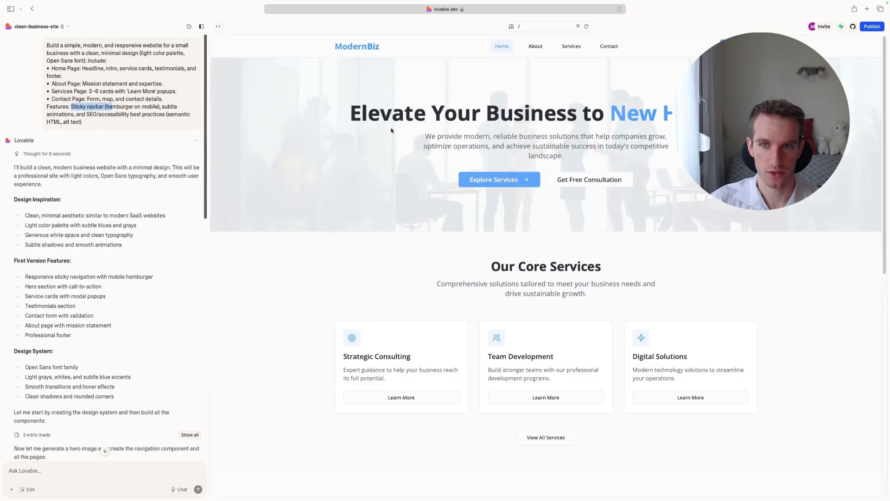
scroll(390, 131, down, 10)
scroll(455, 92, up, 10)
scroll(455, 91, down, 10)
scroll(454, 91, up, 10)
scroll(543, 46, down, 10)
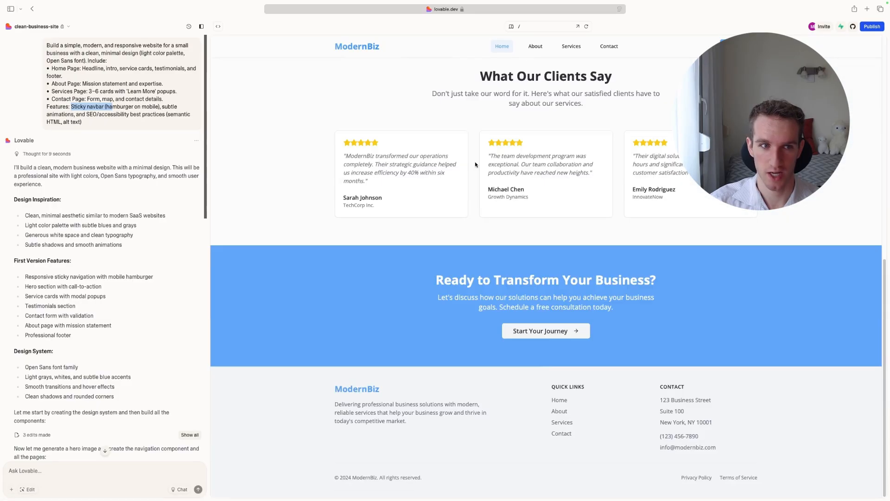
scroll(544, 46, up, 10)
Examine the About and Services pages of the generated site, and return to its Home page.
click(537, 46)
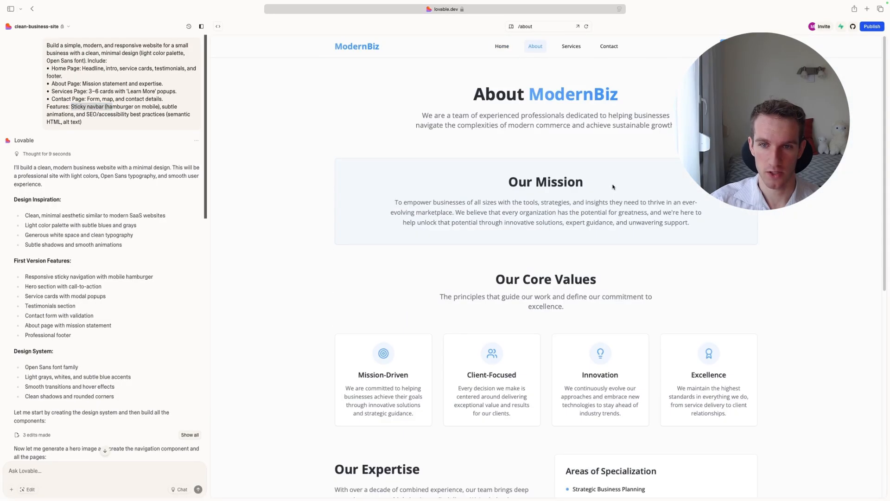
click(571, 45)
scroll(374, 183, down, 8)
scroll(374, 184, up, 10)
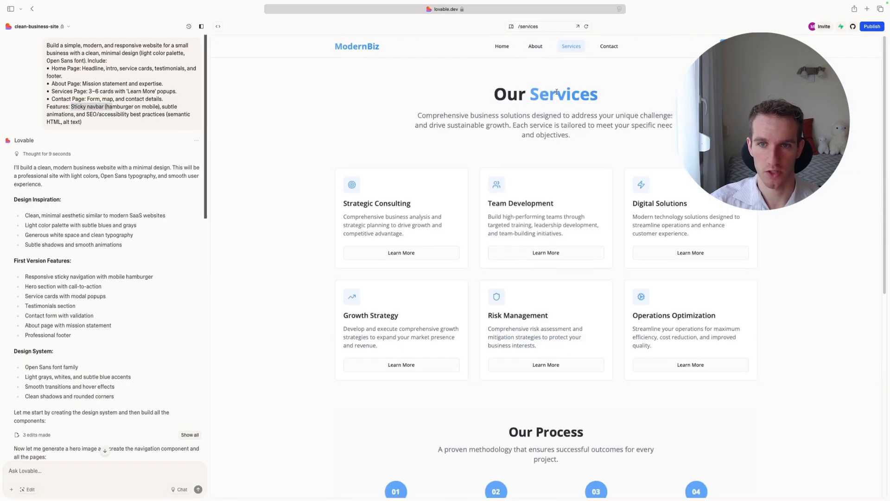
click(535, 46)
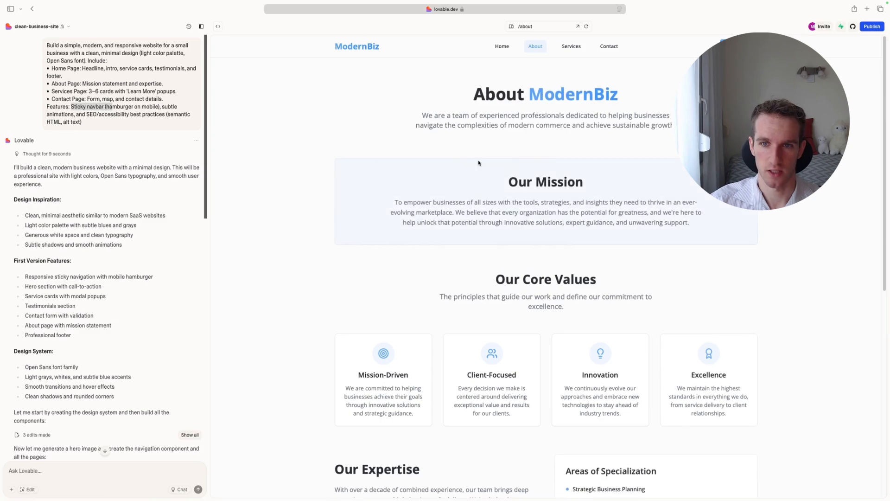
scroll(496, 91, down, 8)
scroll(495, 91, up, 8)
click(502, 47)
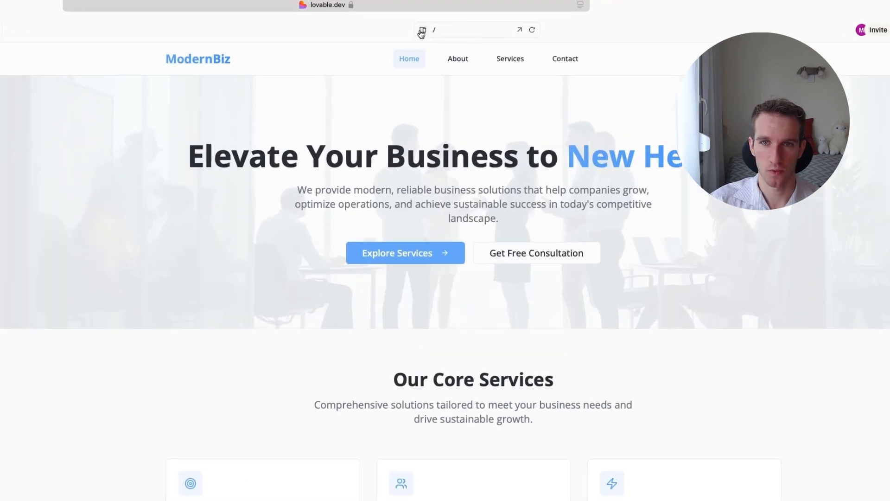
Preview the site at a smaller device size and test opening and closing its hamburger menu.
click(422, 30)
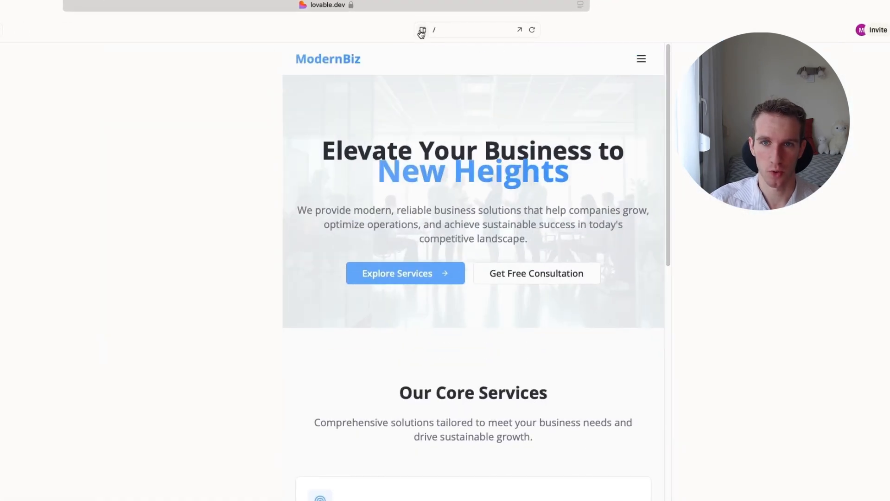
click(641, 62)
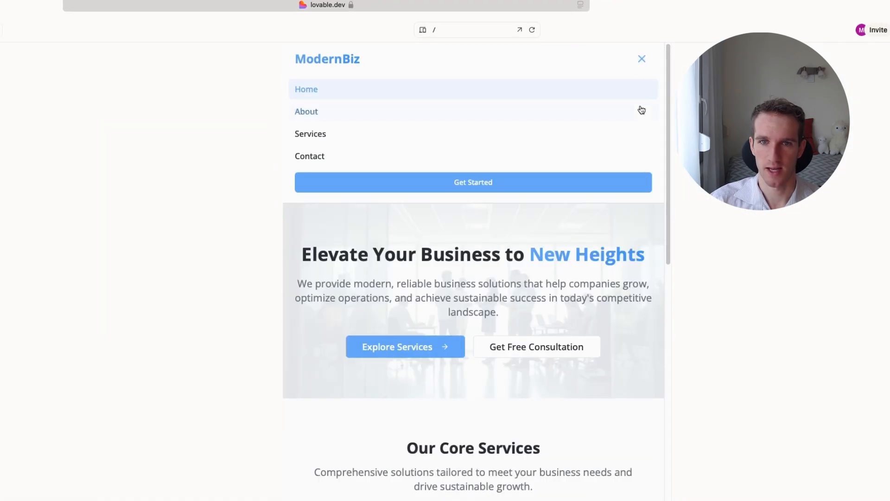
scroll(412, 176, down, 15)
scroll(412, 177, up, 15)
click(644, 66)
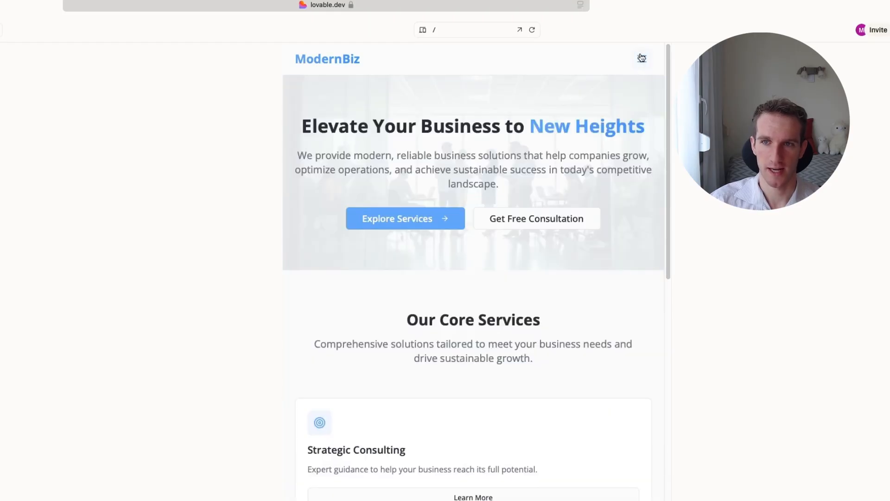
click(641, 59)
click(640, 62)
scroll(642, 89, up, 15)
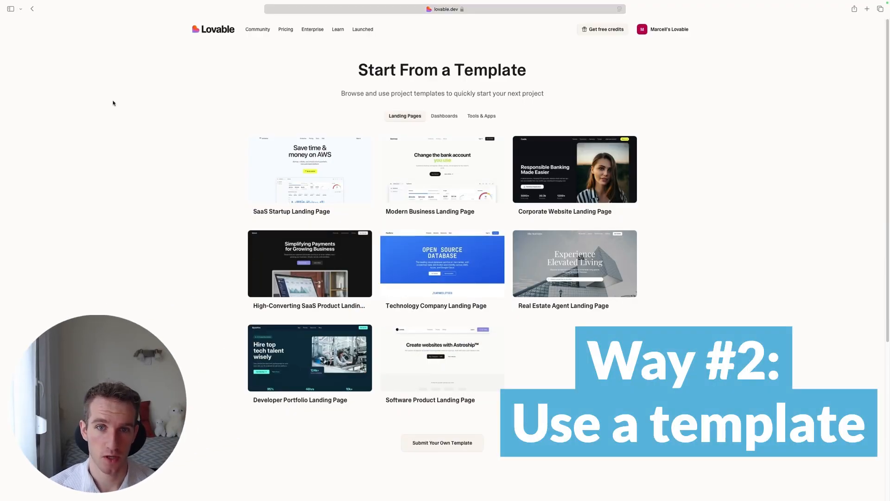
Start building a new project from the Analytics Dashboard template in the Dashboards category.
scroll(214, 227, down, 5)
scroll(359, 221, up, 5)
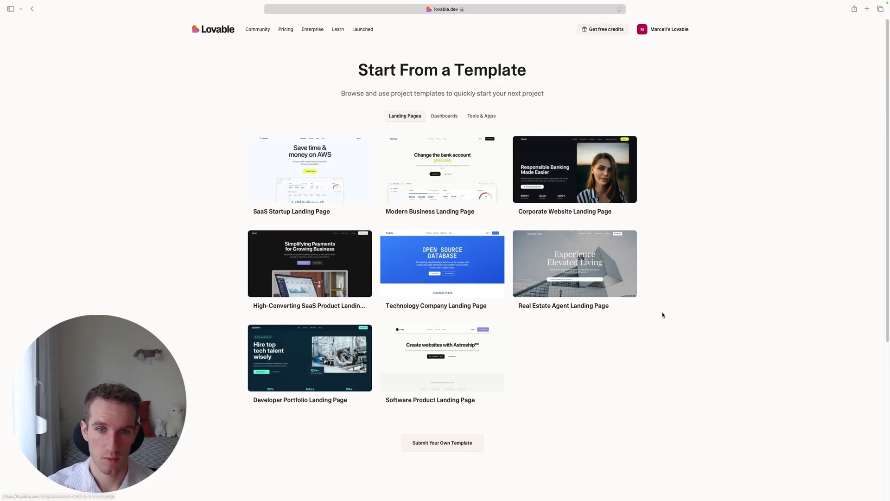
scroll(663, 312, down, 5)
scroll(391, 252, up, 5)
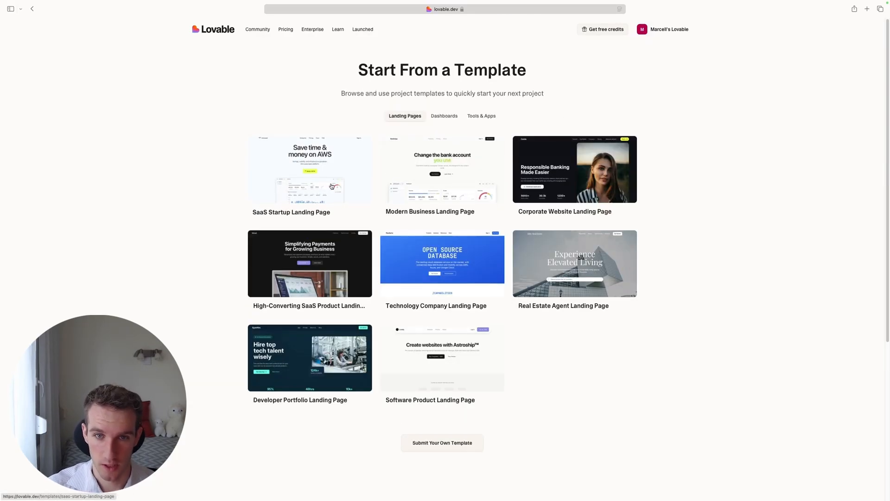
click(444, 116)
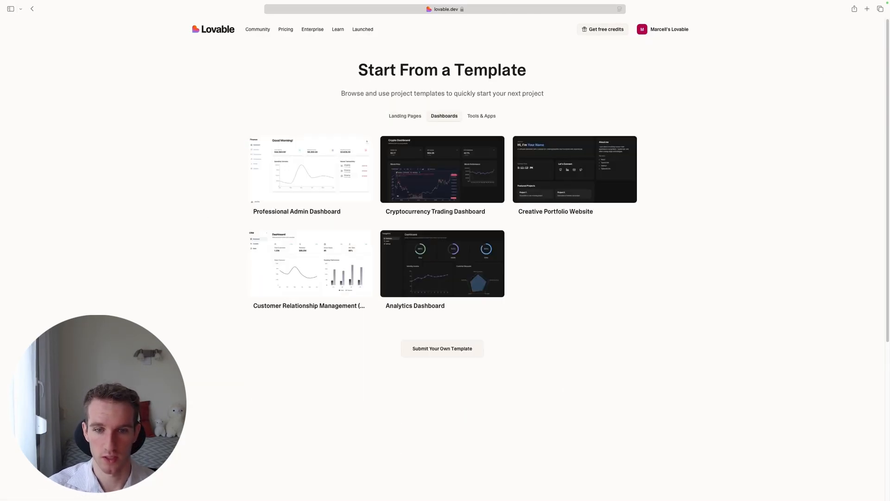
click(423, 276)
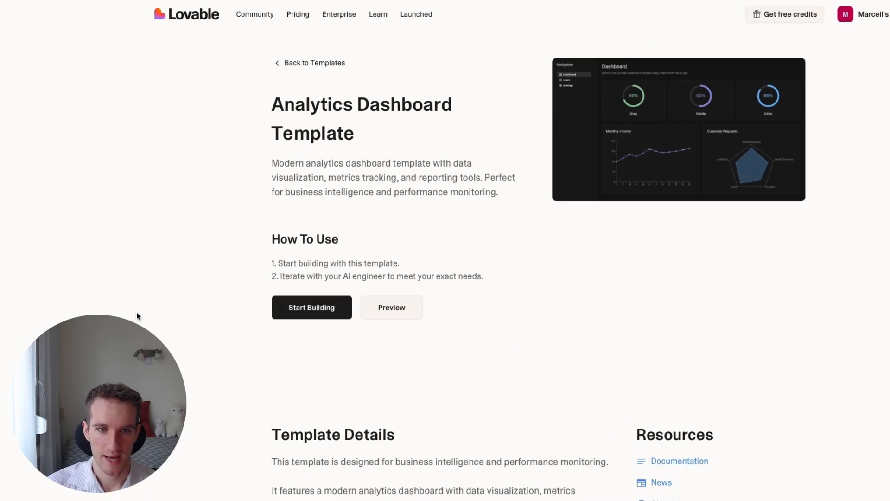
click(320, 329)
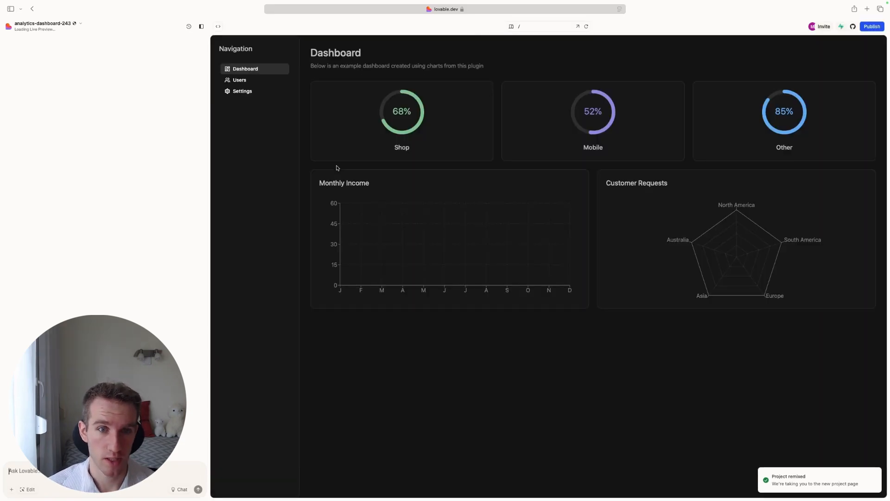
Examine the Settings, Dashboard and Users pages in the new analytics dashboard project's preview.
click(242, 91)
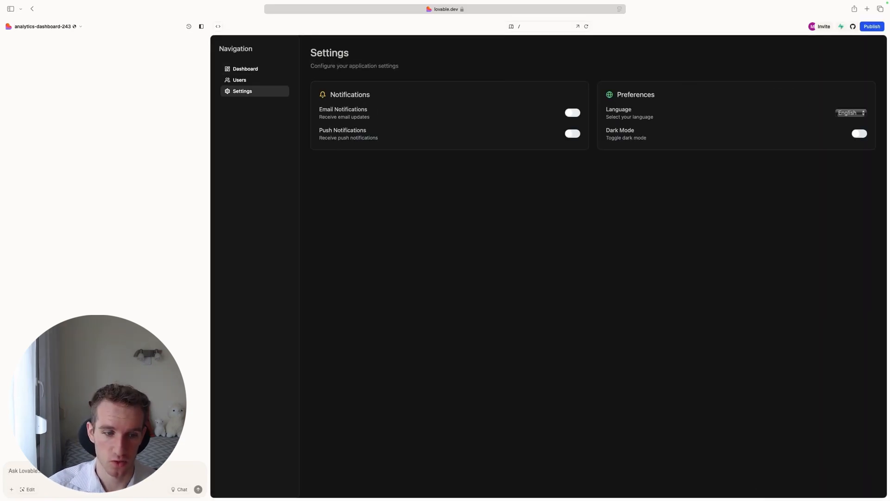
click(242, 69)
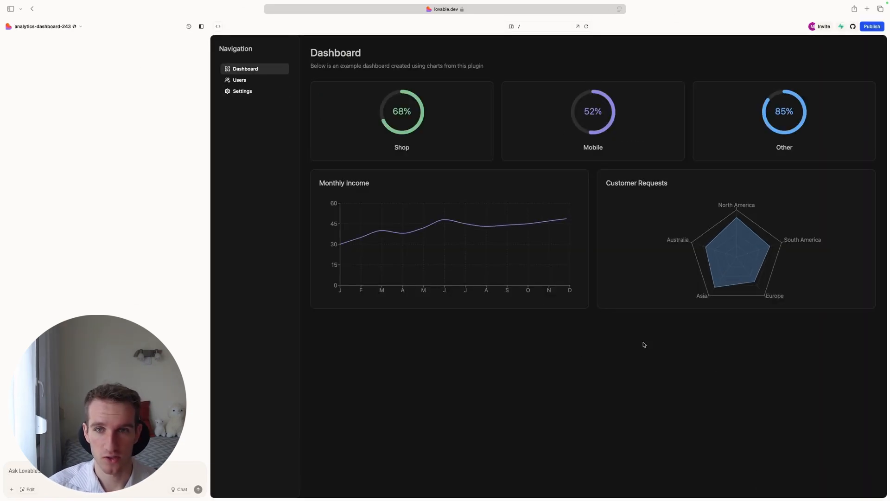
click(239, 81)
click(244, 92)
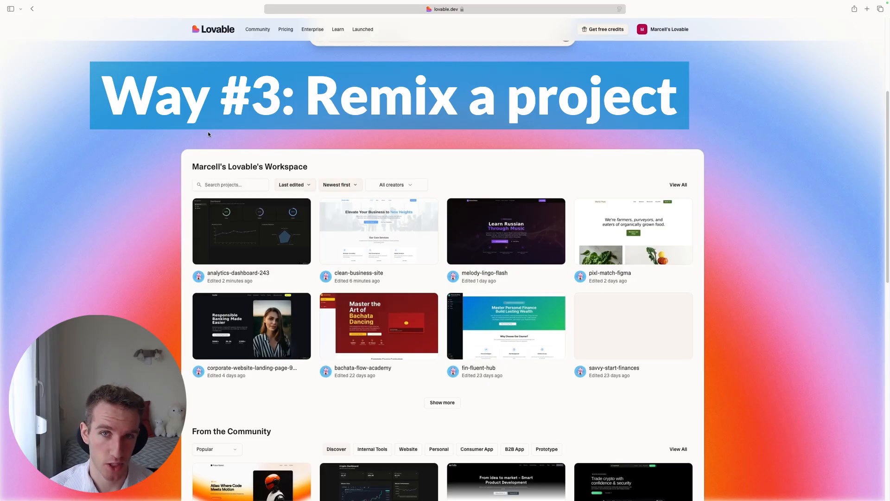
Remix the agri-dom prototype from the community projects on the Lovable home page.
scroll(222, 144, up, 5)
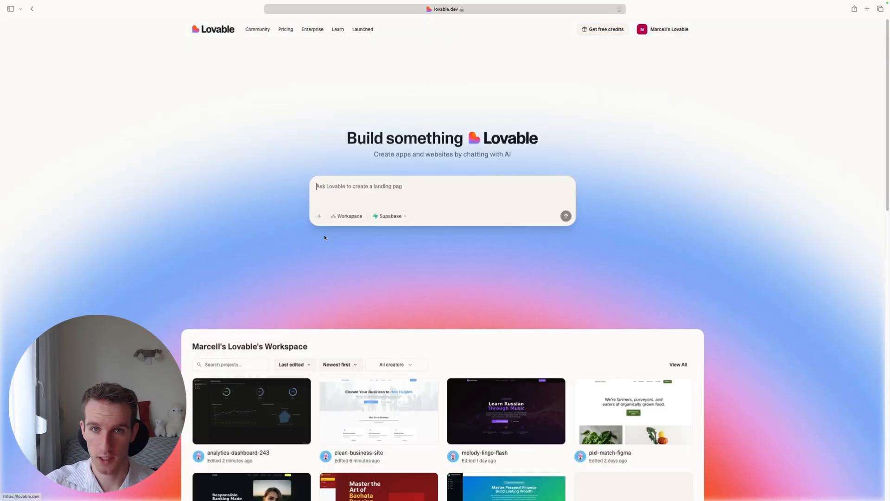
scroll(236, 151, down, 1)
scroll(236, 150, down, 10)
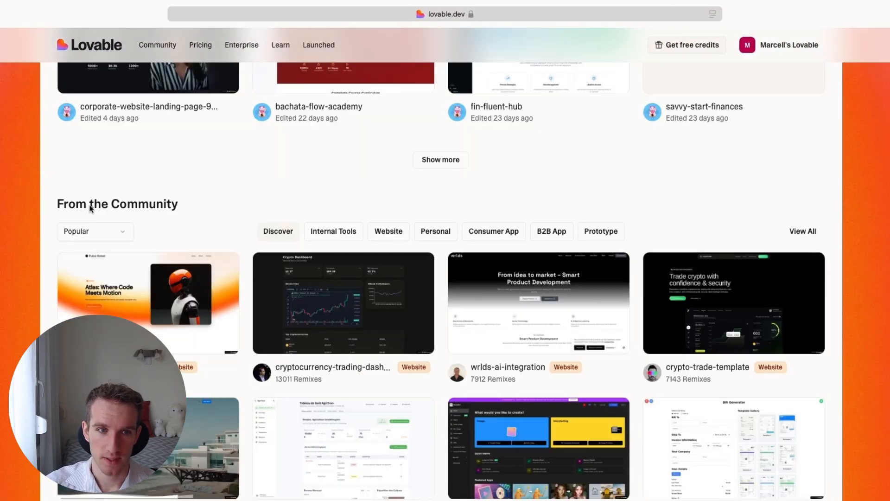
scroll(91, 208, down, 2)
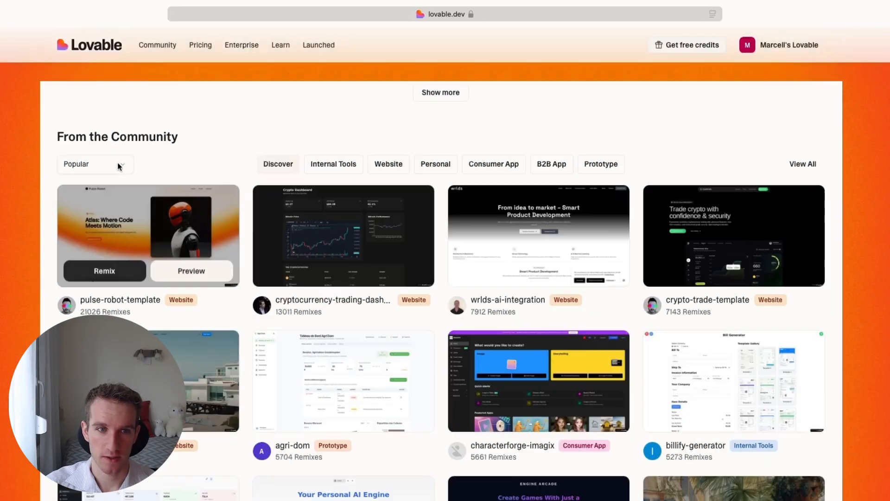
drag(56, 136, 180, 138)
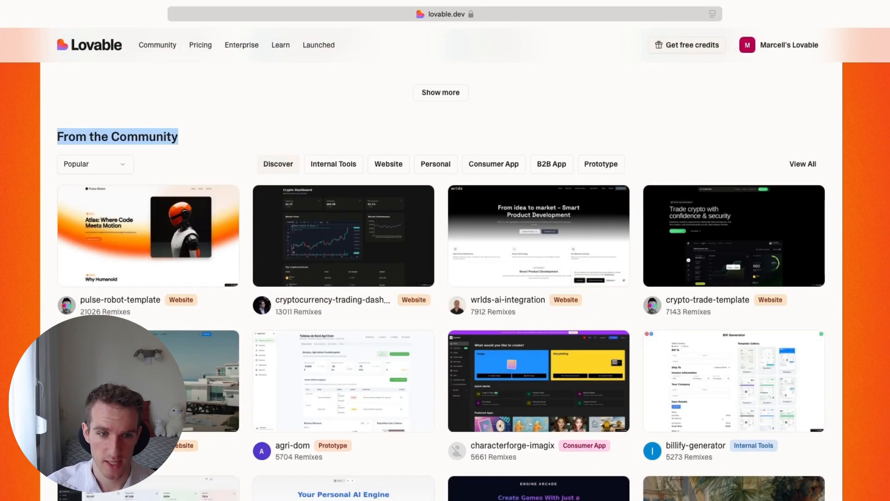
scroll(446, 454, down, 5)
scroll(228, 232, up, 5)
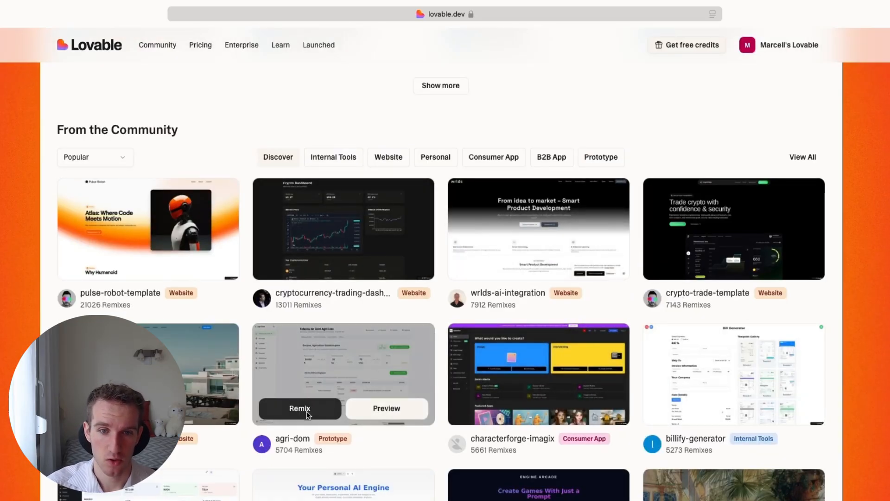
click(308, 412)
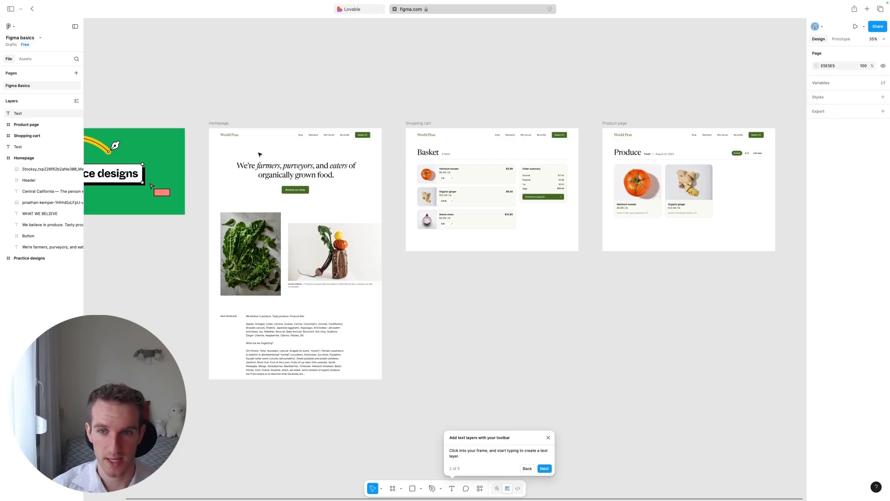
In the Figma basics file, duplicate the Browse our shop button on the Homepage frame and place the copy above the headline.
scroll(278, 125, up, 5)
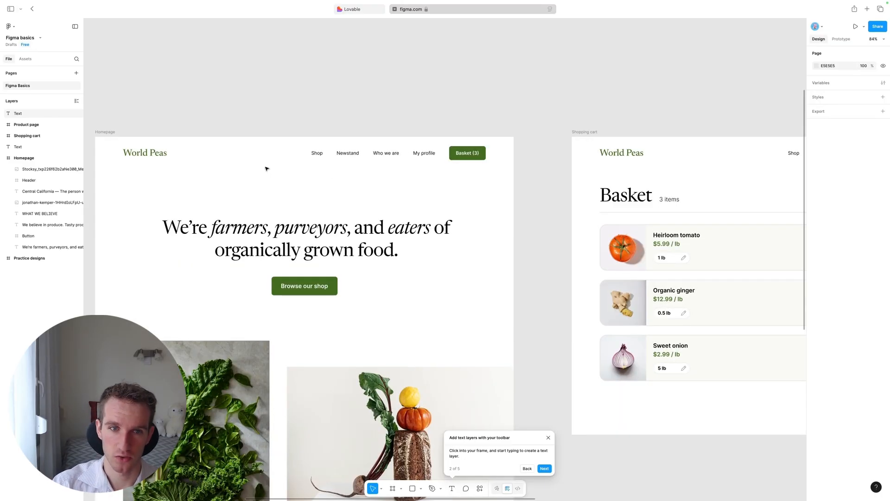
scroll(300, 151, down, 8)
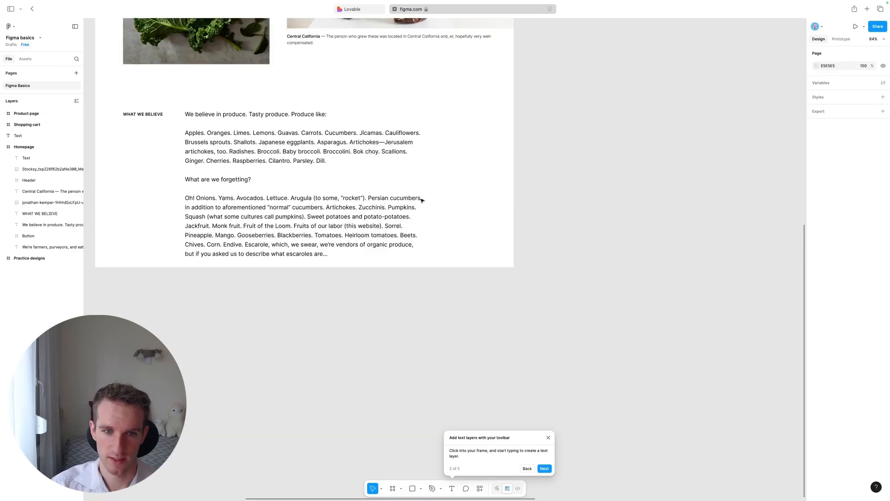
scroll(233, 65, up, 6)
scroll(414, 288, up, 3)
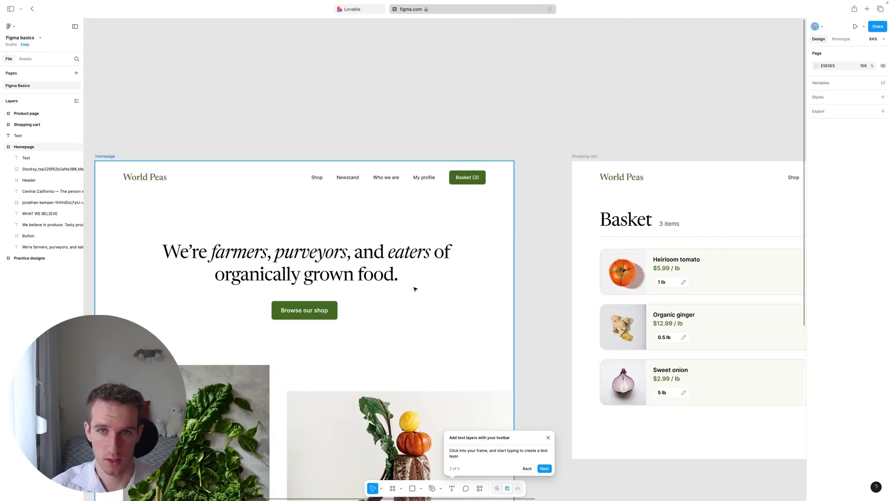
right_click(37, 237)
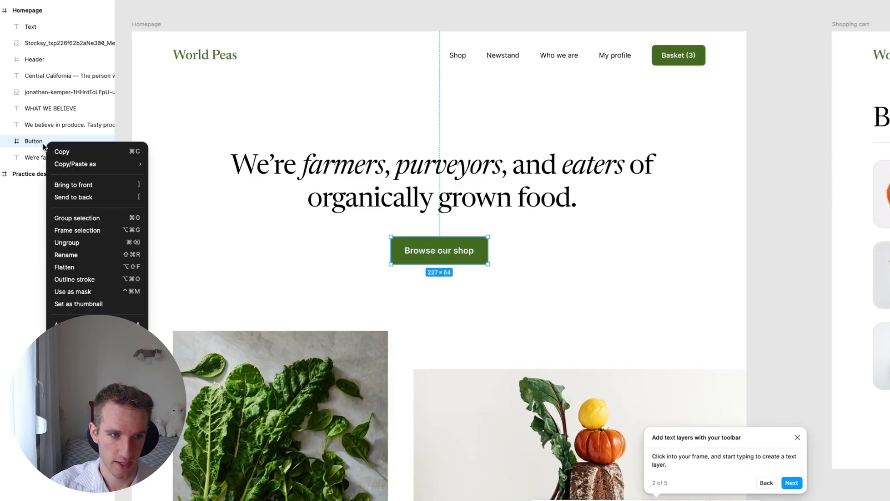
click(61, 150)
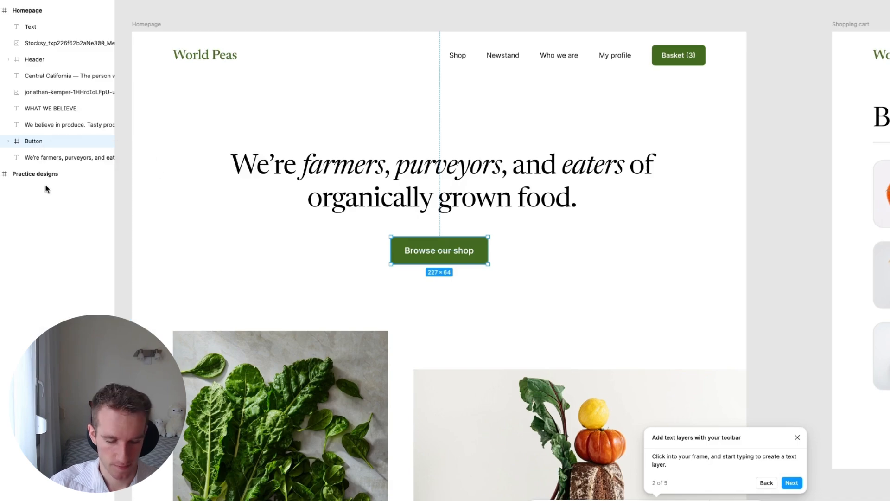
key(ctrl+v)
drag(464, 262, 339, 84)
drag(633, 102, 666, 7)
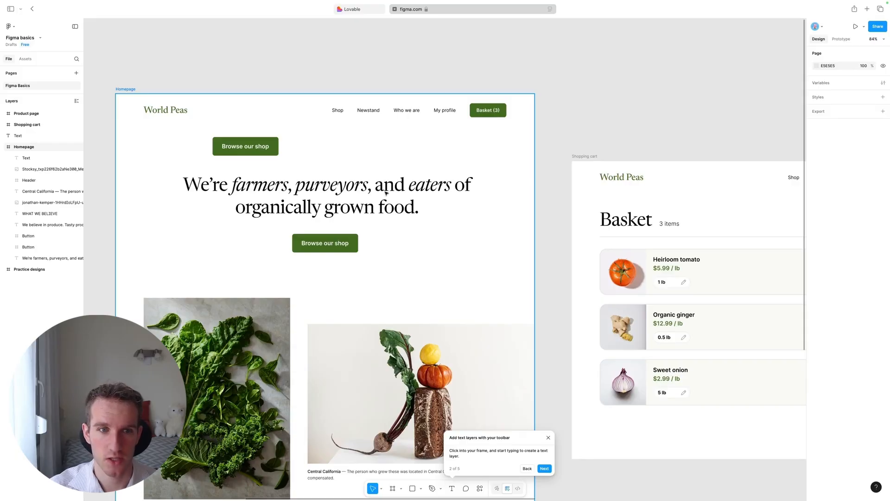
scroll(296, 144, down, 5)
scroll(621, 136, up, 4)
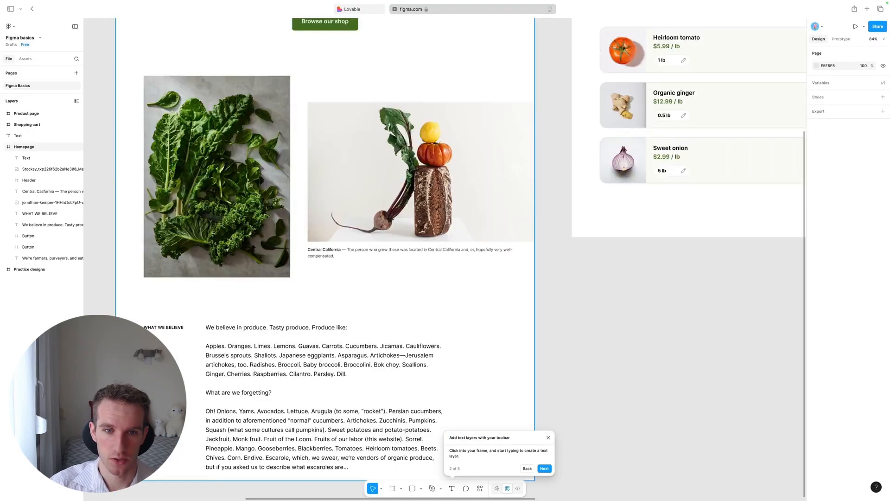
scroll(142, 161, up, 2)
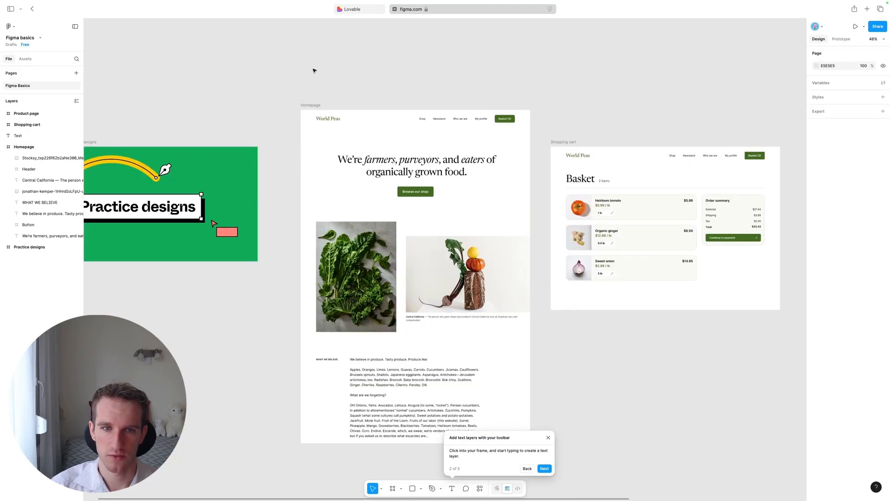
Select the whole Homepage frame, search the plugins for "builder", and run the Builder.io AI-Powered Figma to Code plugin.
drag(270, 73, 540, 457)
scroll(469, 69, down, 2)
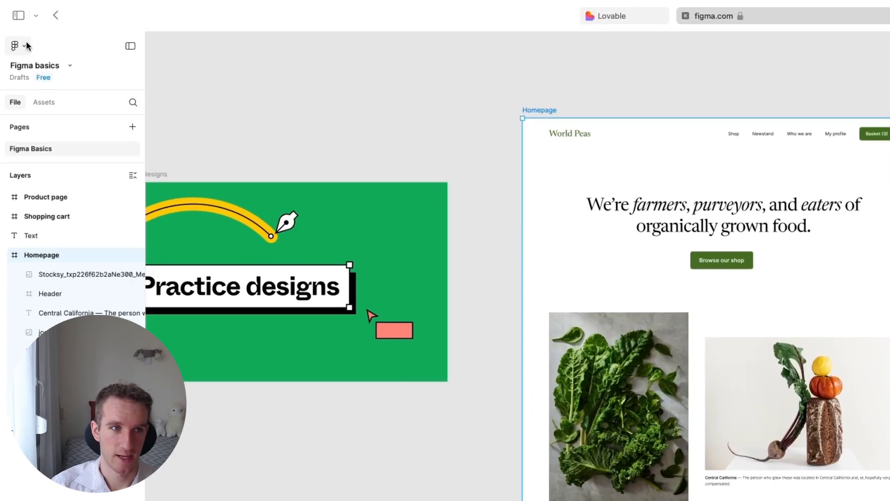
click(14, 25)
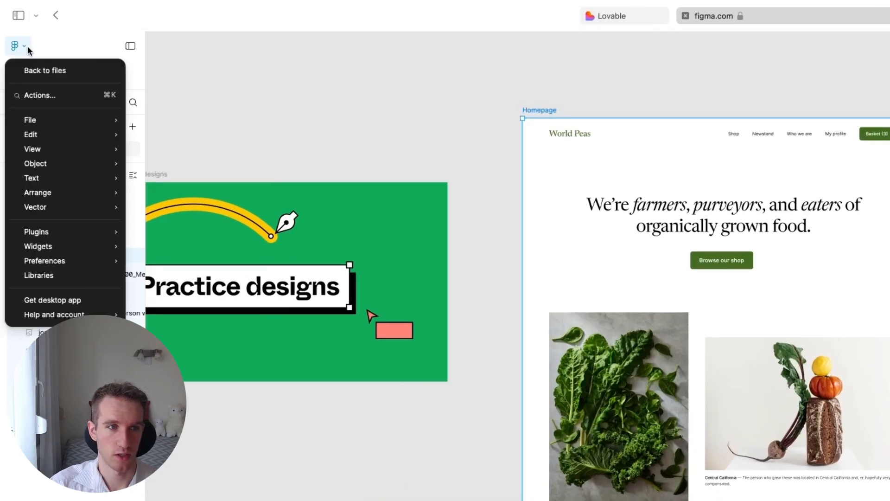
mouse_move(49, 231)
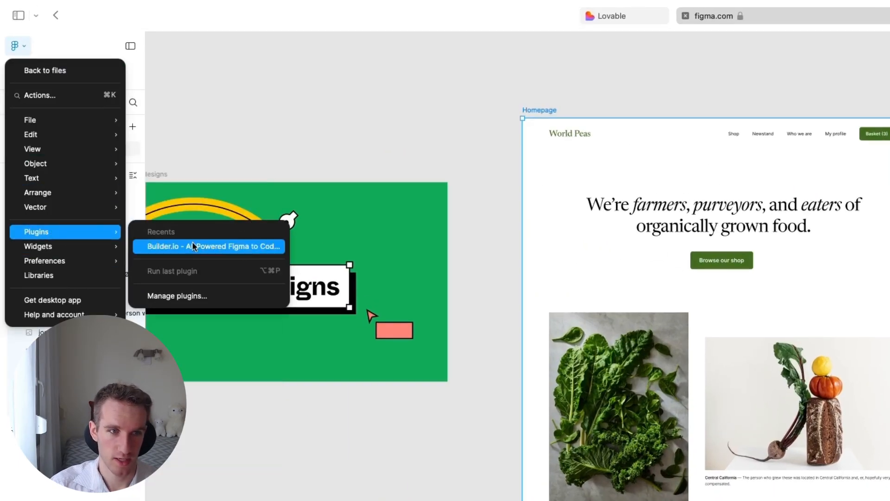
click(212, 297)
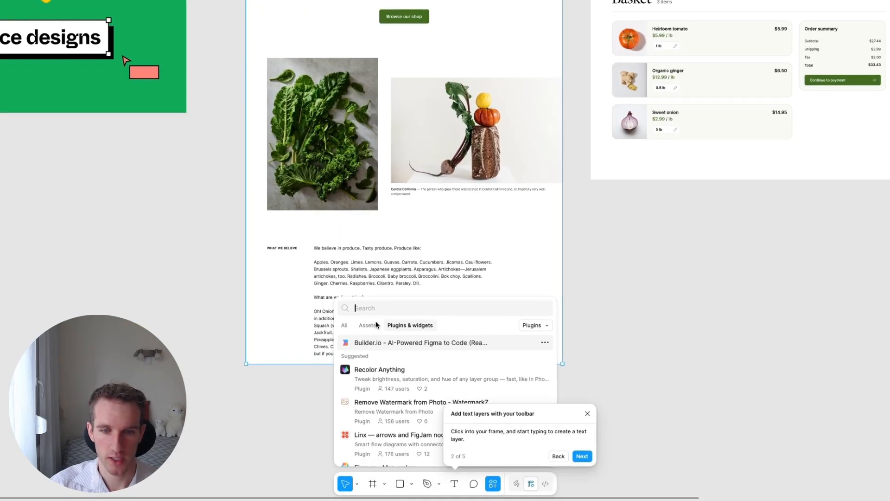
text(builder)
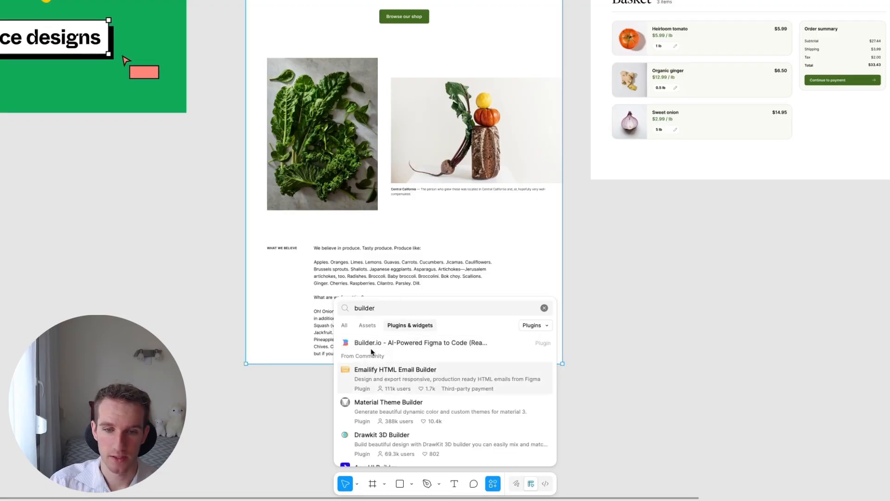
click(436, 343)
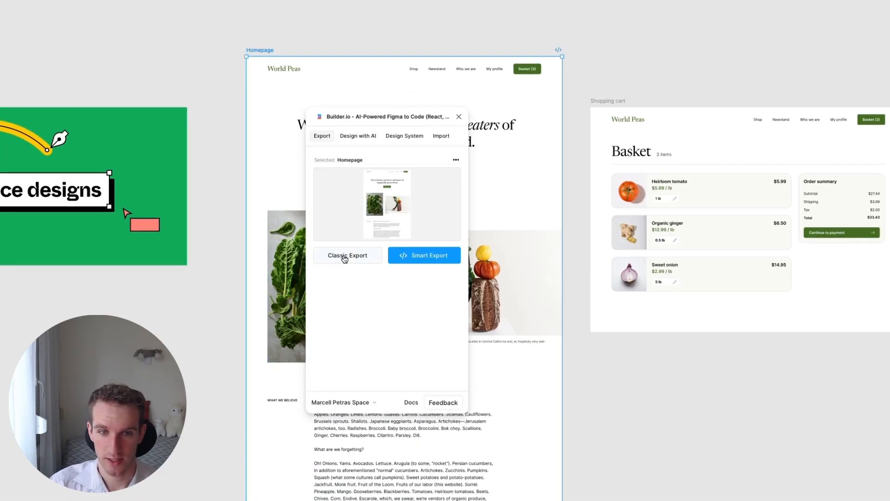
Export the Homepage frame with Classic Export and open the exported design in Lovable.
click(348, 263)
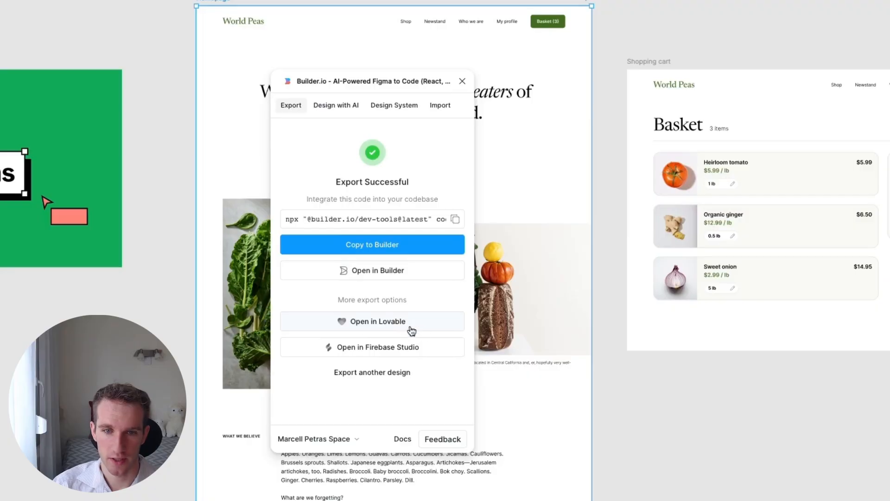
click(417, 325)
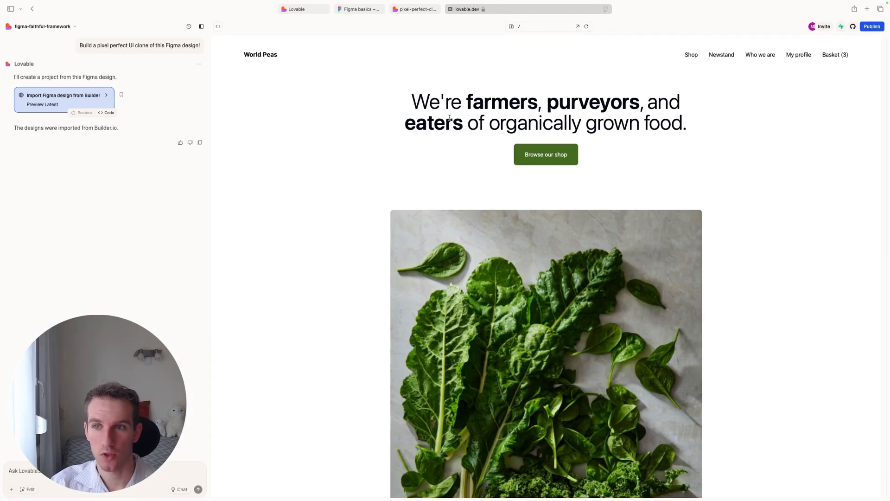
Compare the imported World Peas site in Lovable with the original Homepage design in Figma.
click(358, 9)
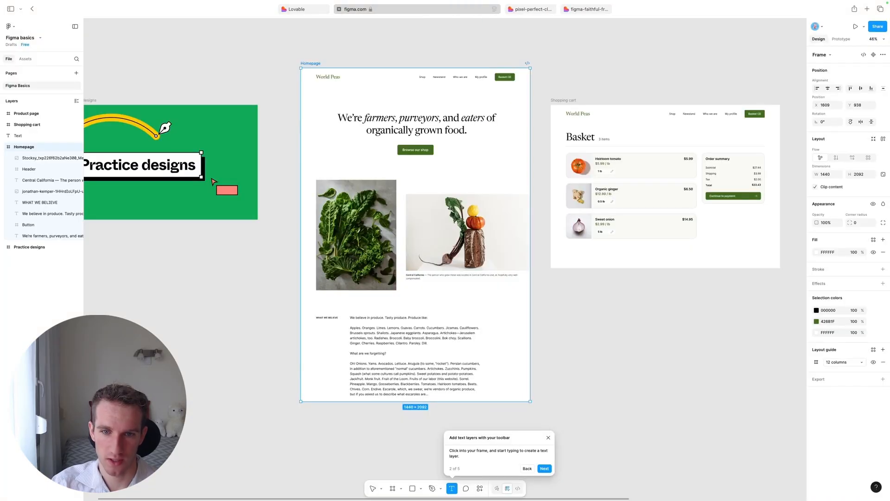
click(588, 5)
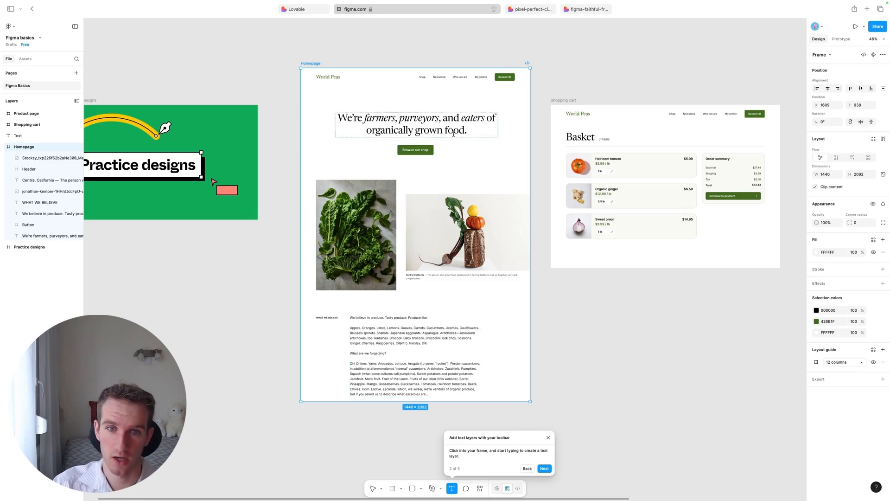
click(590, 10)
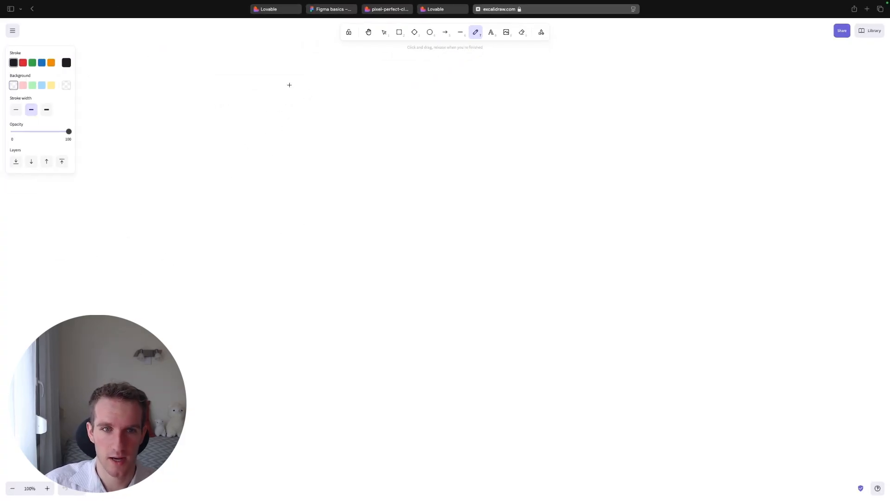
In Excalidraw, handwrite WELCOME in a boxed header and draw a freehand page outline around it.
mouse_move(289, 85)
mouse_down()
mouse_move(288, 139)
mouse_move(594, 140)
mouse_move(353, 75)
mouse_move(279, 76)
mouse_move(334, 84)
mouse_move(362, 118)
mouse_move(350, 91)
mouse_up()
drag(378, 95, 392, 121)
mouse_move(416, 98)
mouse_down()
mouse_move(406, 112)
mouse_move(441, 99)
mouse_up()
drag(477, 123, 501, 123)
mouse_move(520, 95)
mouse_down()
mouse_move(534, 125)
mouse_move(563, 94)
mouse_up()
drag(512, 110, 535, 109)
mouse_move(260, 59)
mouse_down()
mouse_move(657, 322)
mouse_move(662, 90)
mouse_move(647, 71)
mouse_move(515, 59)
mouse_move(261, 65)
mouse_up()
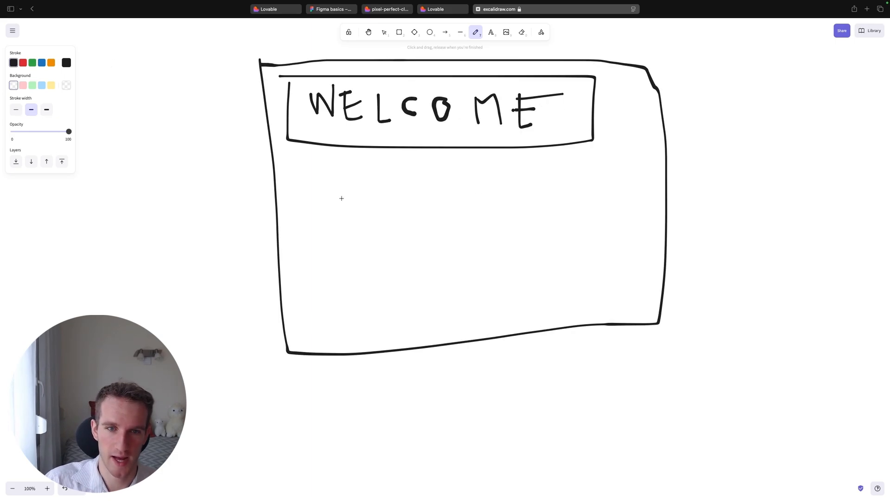
Sketch a picture box beneath the header's left half, with a smiling stick figure inside it.
mouse_move(307, 176)
mouse_down()
mouse_move(319, 292)
mouse_move(454, 279)
mouse_move(411, 151)
mouse_move(306, 171)
mouse_up()
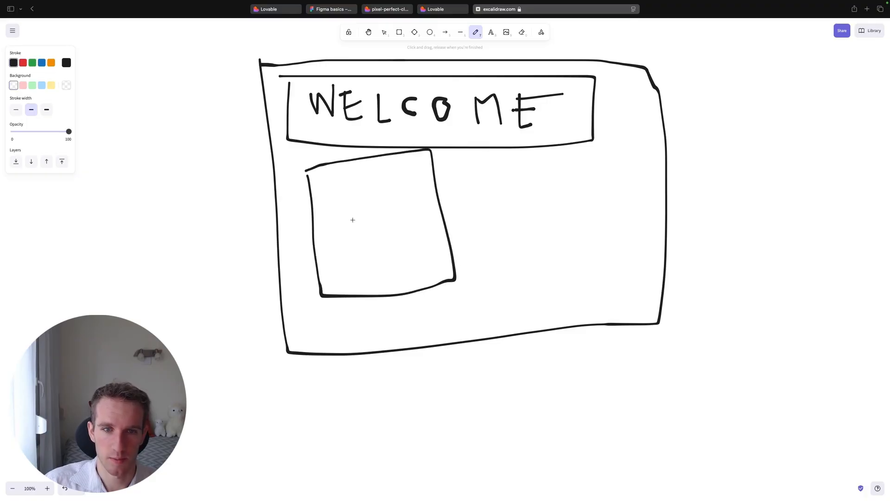
mouse_move(334, 218)
mouse_down()
mouse_move(345, 227)
mouse_move(330, 217)
mouse_up()
mouse_move(350, 214)
mouse_down()
mouse_move(362, 213)
mouse_move(361, 253)
mouse_move(379, 255)
mouse_up()
drag(361, 265, 364, 285)
drag(368, 267, 373, 290)
drag(380, 258, 399, 231)
drag(335, 248, 354, 254)
Sketch a second box beside the picture box and fill it with horizontal strokes as placeholder text lines.
mouse_move(489, 214)
mouse_down()
mouse_move(599, 274)
mouse_move(523, 158)
mouse_move(504, 157)
mouse_move(575, 200)
mouse_up()
drag(503, 226, 565, 228)
drag(519, 252, 575, 248)
Label the picture box "Picture of someone" above the stick figure, and label the box of lines "text".
click(491, 32)
click(387, 265)
text(Picture of someone)
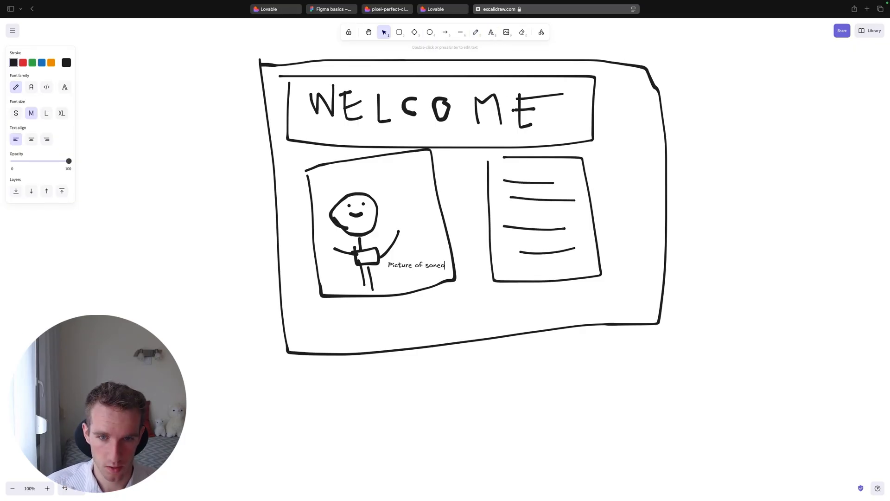
drag(420, 265, 374, 174)
double_click(510, 268)
text(text)
Draw a wide box along the bottom of the page sketch and label it "Footer section".
click(475, 32)
mouse_move(301, 308)
mouse_down()
mouse_move(308, 328)
mouse_move(498, 329)
mouse_move(647, 297)
mouse_move(298, 301)
mouse_up()
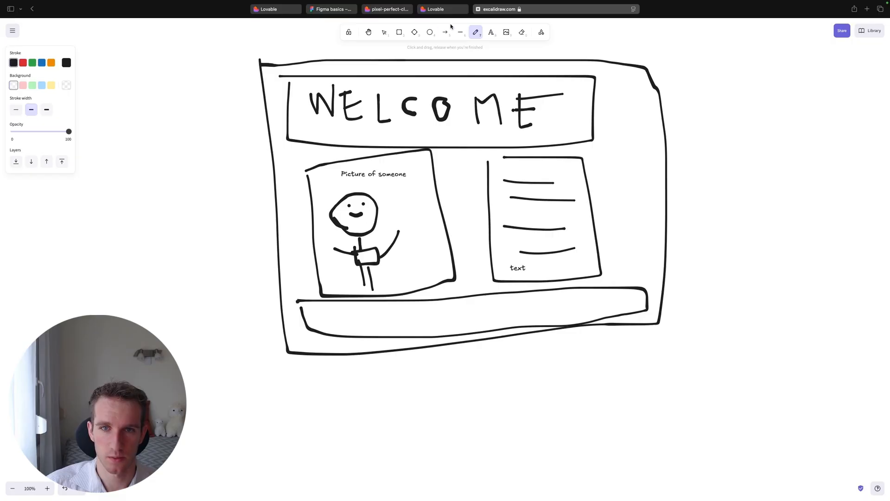
click(491, 32)
click(411, 315)
text(A section)
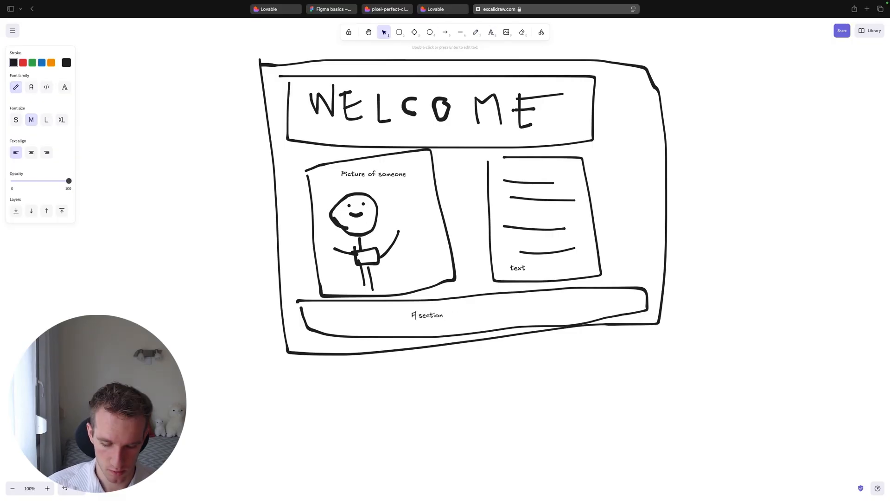
text(ooter)
click(221, 155)
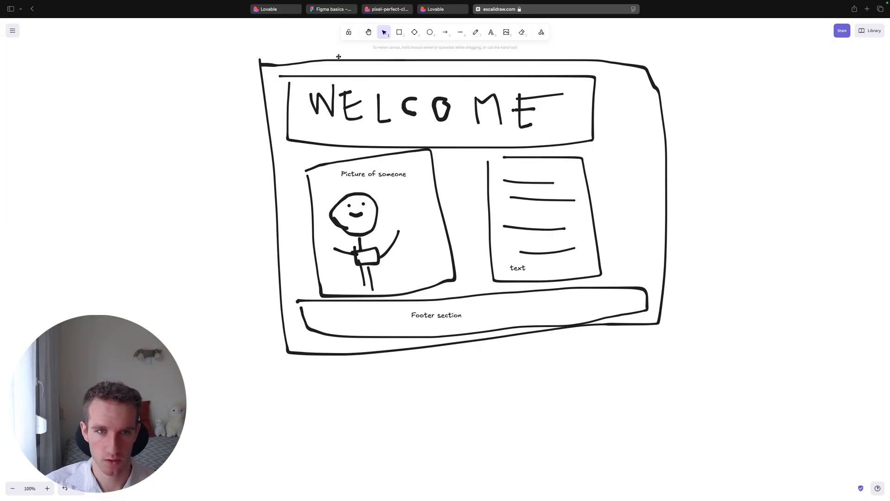
Capture a screenshot of the area containing the complete page sketch.
key(super+shift+4)
mouse_move(243, 46)
mouse_down()
mouse_move(606, 165)
mouse_move(695, 364)
mouse_up()
click(702, 347)
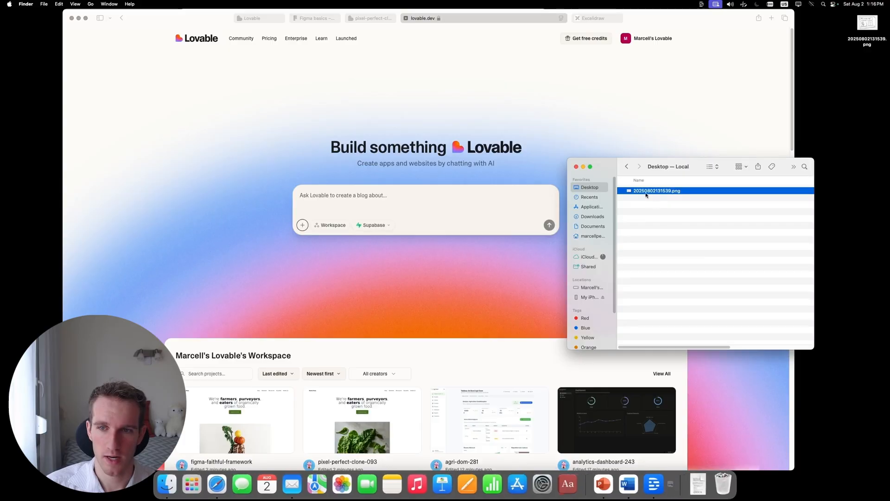
Open the screenshot 20250802131539.png in Preview to check the captured sketch, and close it.
double_click(646, 192)
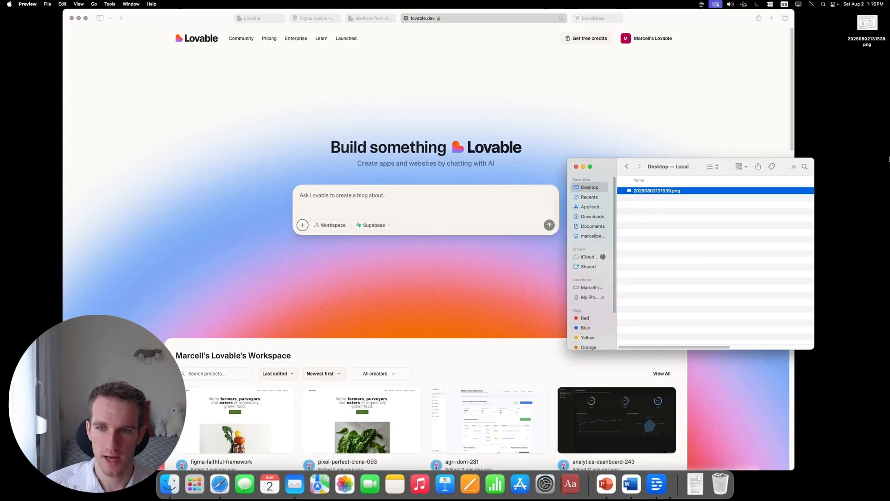
drag(95, 21, 170, 71)
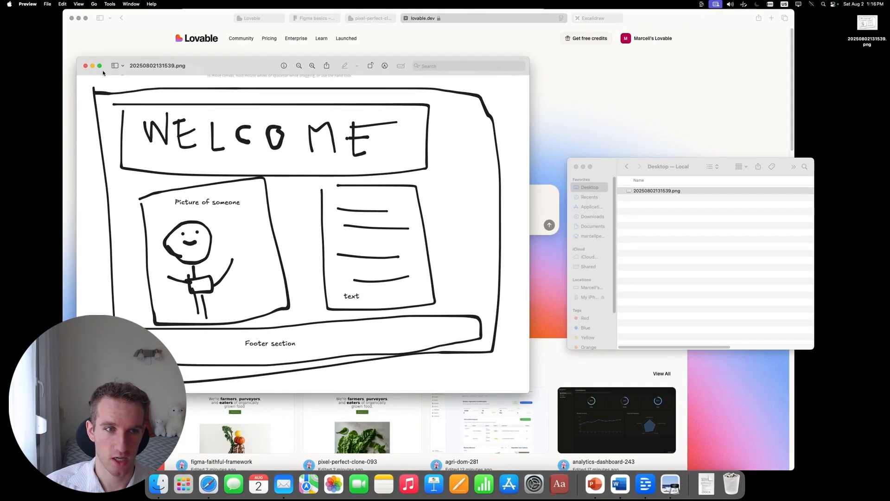
click(87, 67)
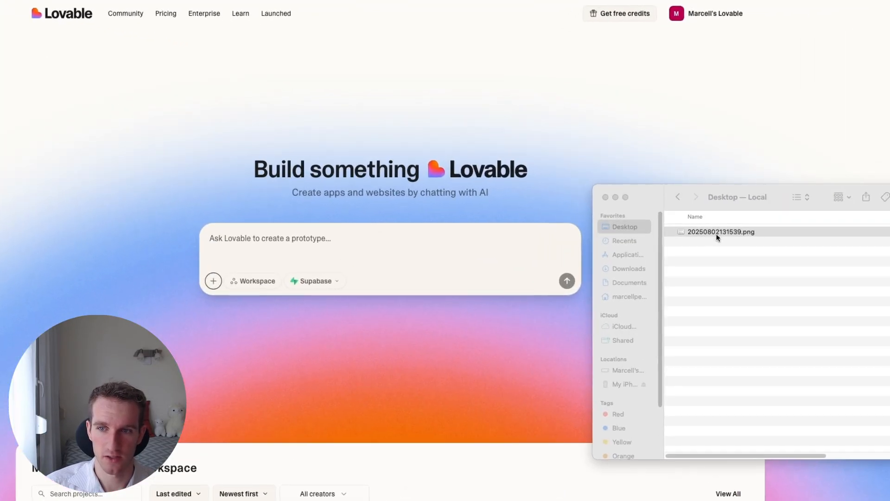
Attach the screenshot 20250802131539.png from the Desktop folder to the Lovable prompt.
drag(654, 191, 403, 203)
drag(357, 249, 357, 249)
click(102, 232)
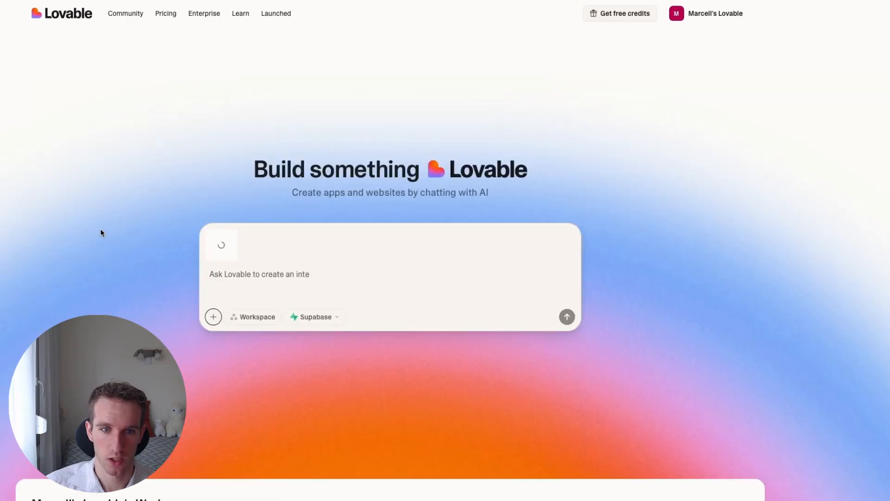
Submit the prompt "Please create a website with this home page" and enlarge the attached sketch to compare it with the generated page.
text(Pleas)
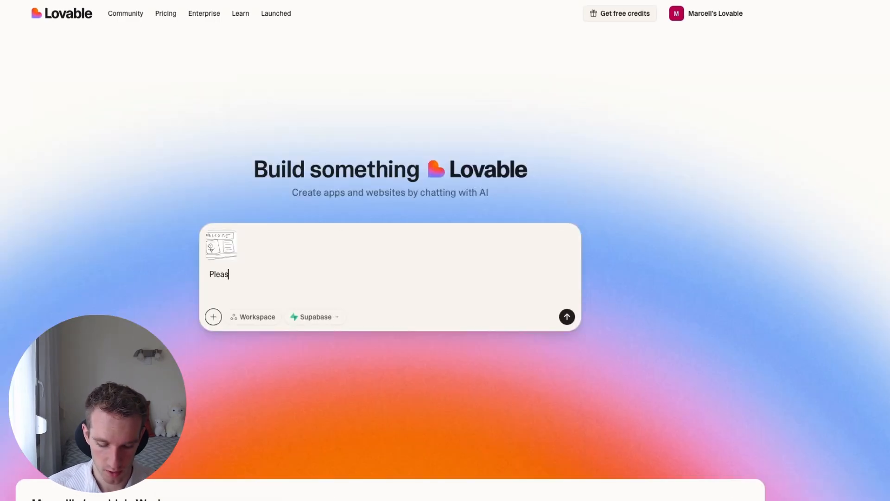
text(e create a w)
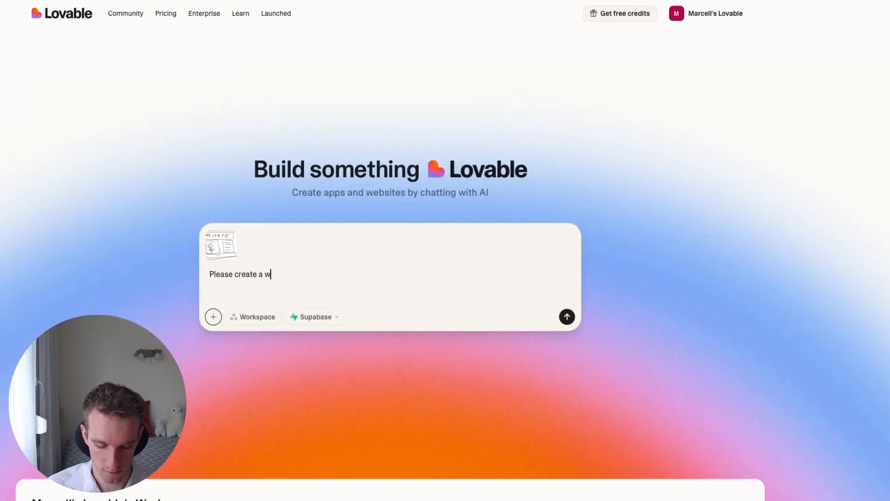
text(ebsite with this home page)
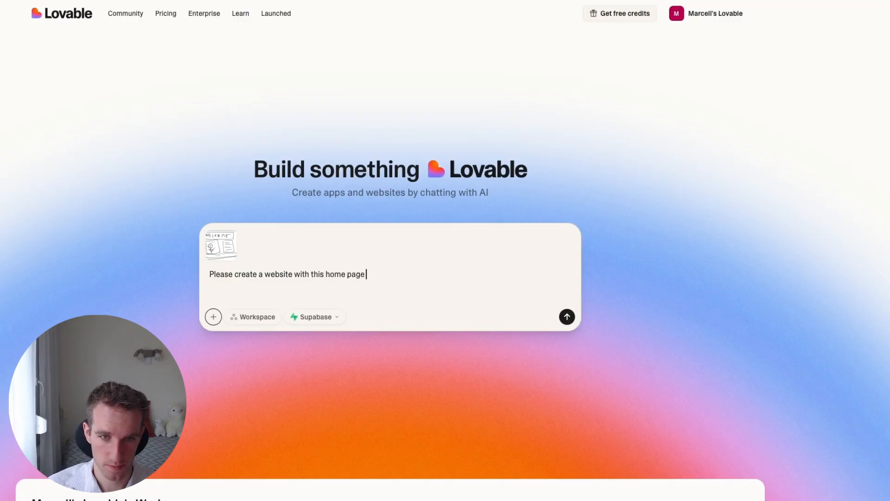
key(Return)
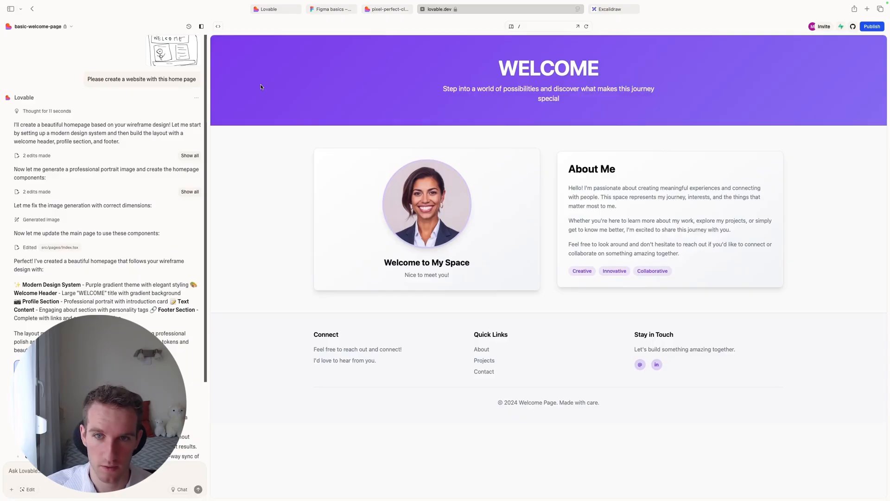
click(175, 52)
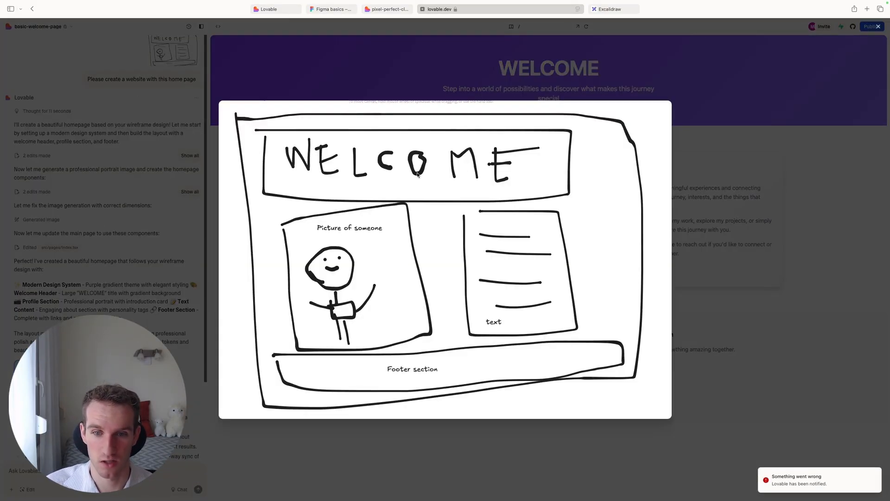
click(697, 230)
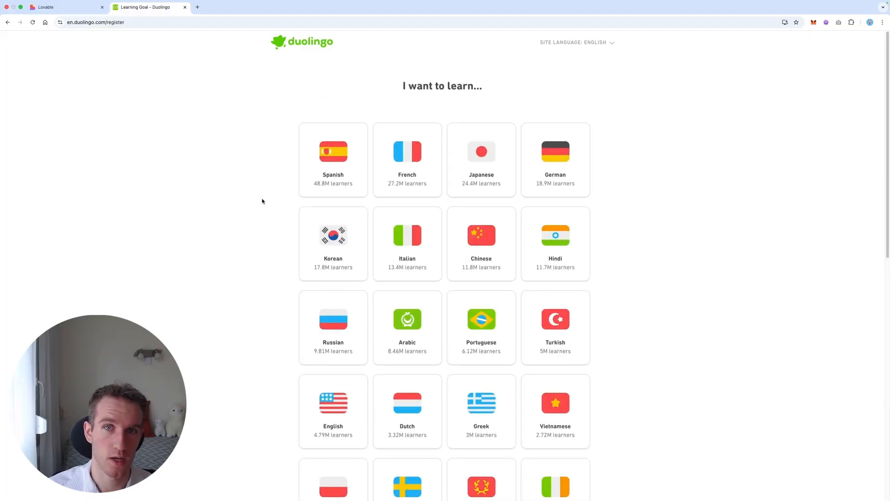
Examine the Duolingo language selection page from start to end as the site to clone.
scroll(250, 198, down, 10)
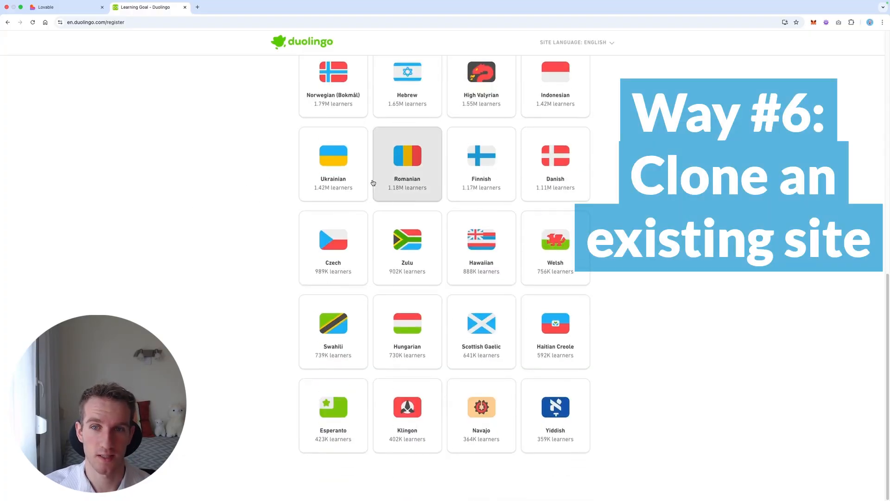
scroll(371, 182, up, 10)
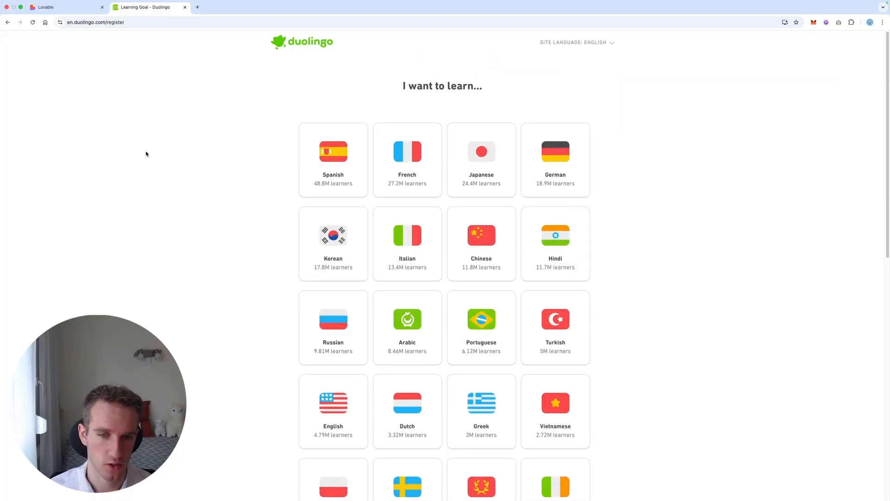
scroll(189, 159, down, 10)
scroll(229, 165, up, 10)
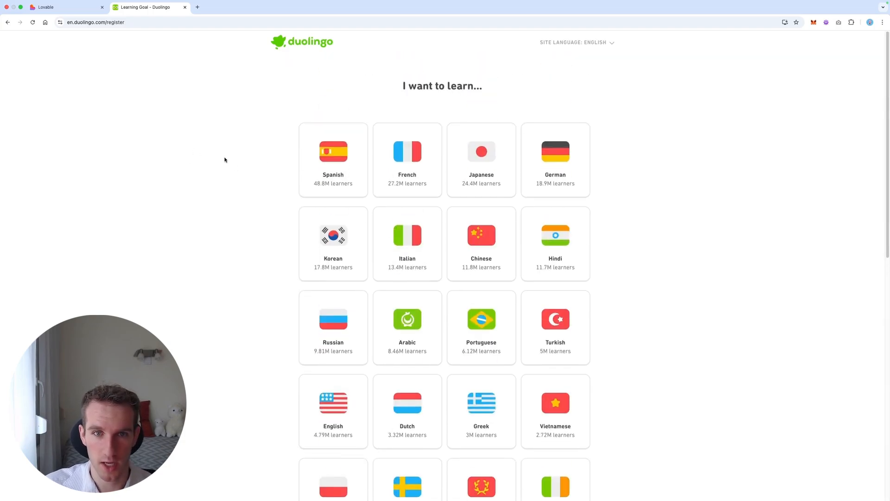
scroll(97, 220, down, 10)
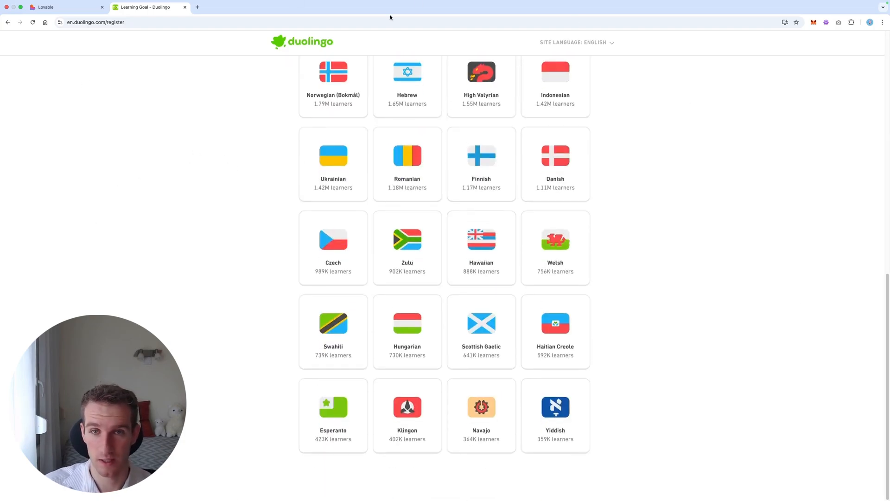
scroll(115, 245, up, 10)
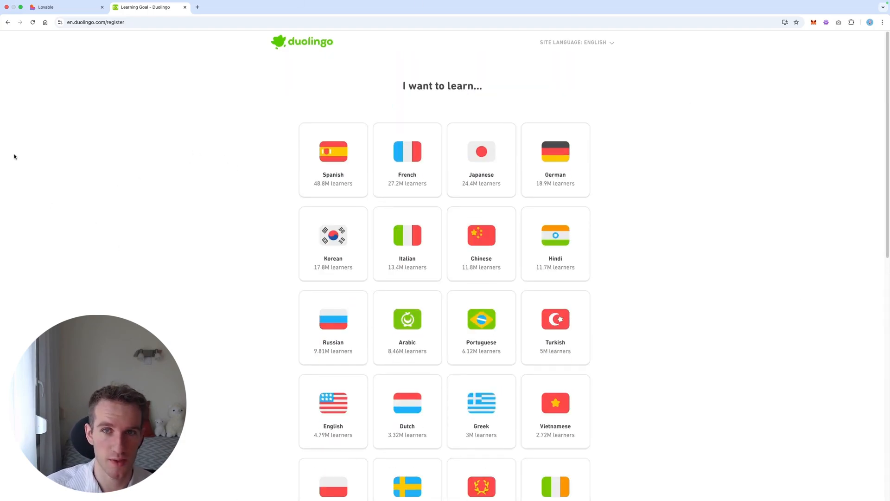
scroll(212, 152, down, 10)
scroll(85, 117, up, 10)
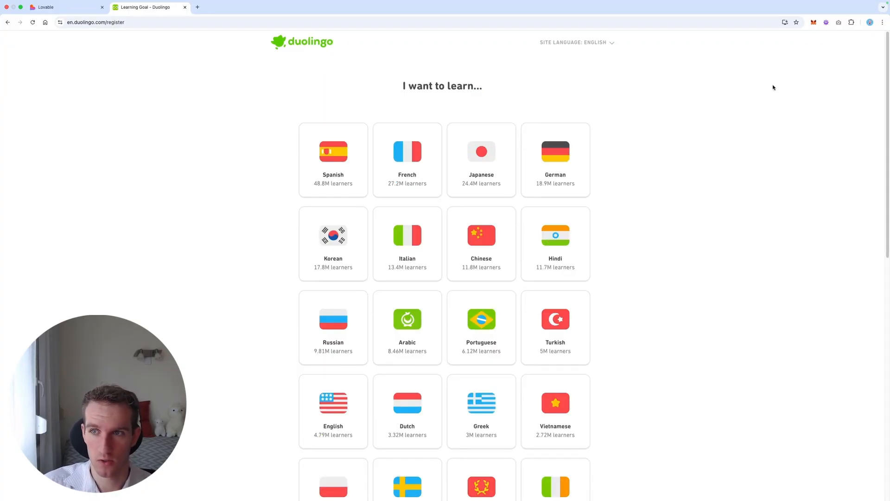
scroll(730, 129, down, 10)
scroll(536, 213, up, 5)
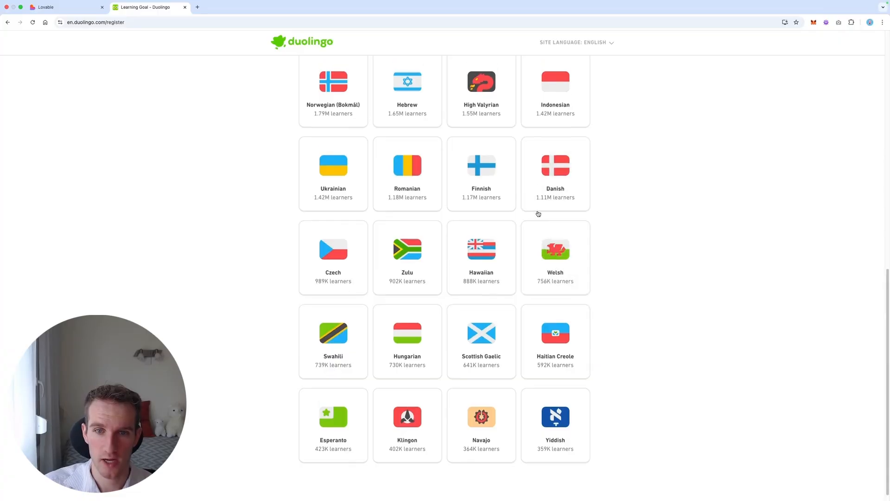
scroll(614, 243, up, 5)
scroll(173, 121, down, 10)
scroll(324, 127, up, 10)
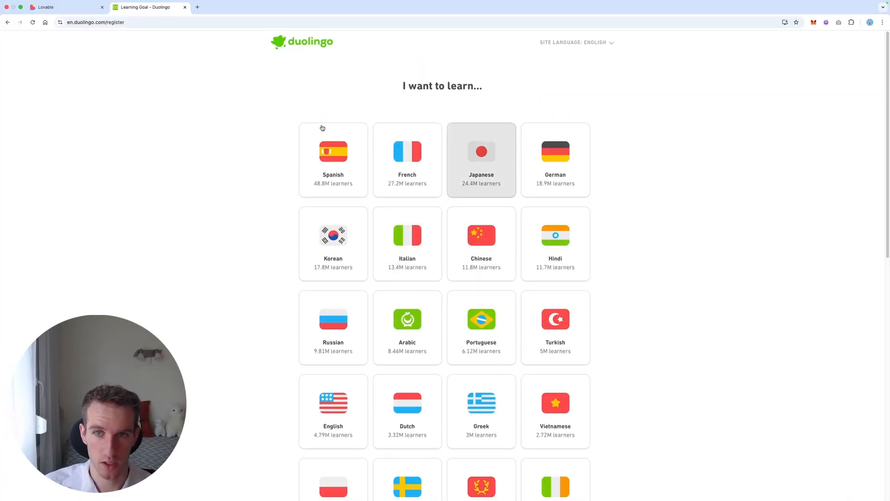
scroll(210, 160, down, 10)
scroll(210, 159, up, 10)
Capture the full Duolingo page with GoFullPage and download it as a PNG, allowing the extension to manage downloads.
click(95, 22)
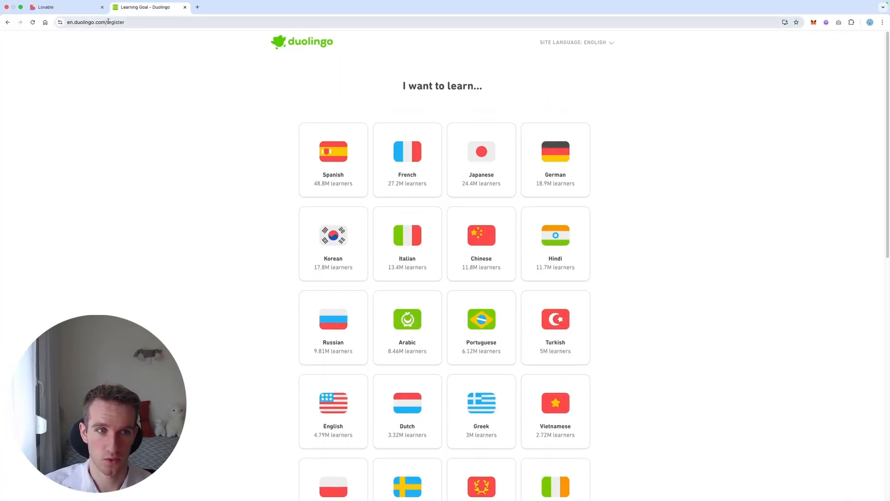
click(838, 23)
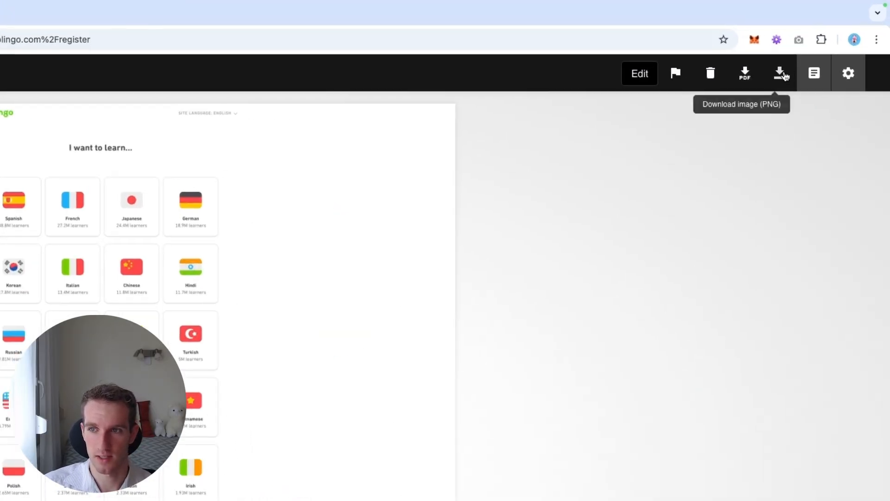
click(781, 74)
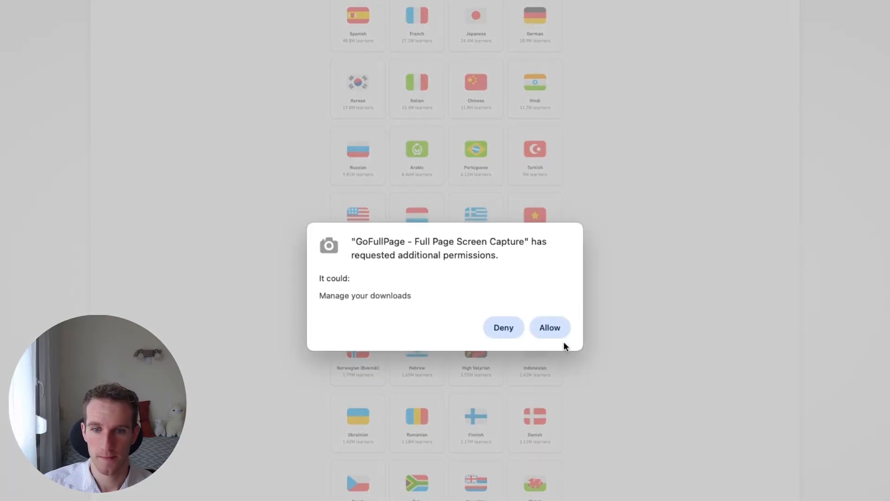
click(550, 325)
Attach the downloaded Duolingo capture to a new Lovable prompt and submit it with the text "please replicate this home page".
click(37, 2)
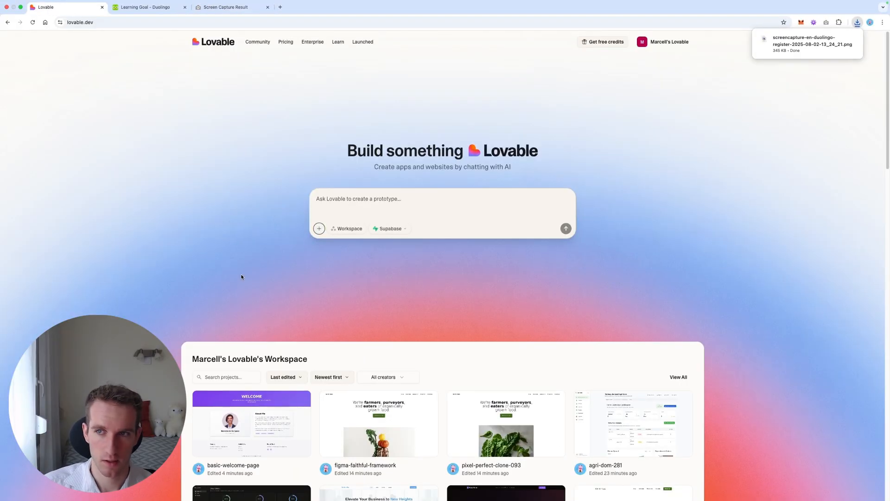
drag(811, 42, 449, 199)
text(ple)
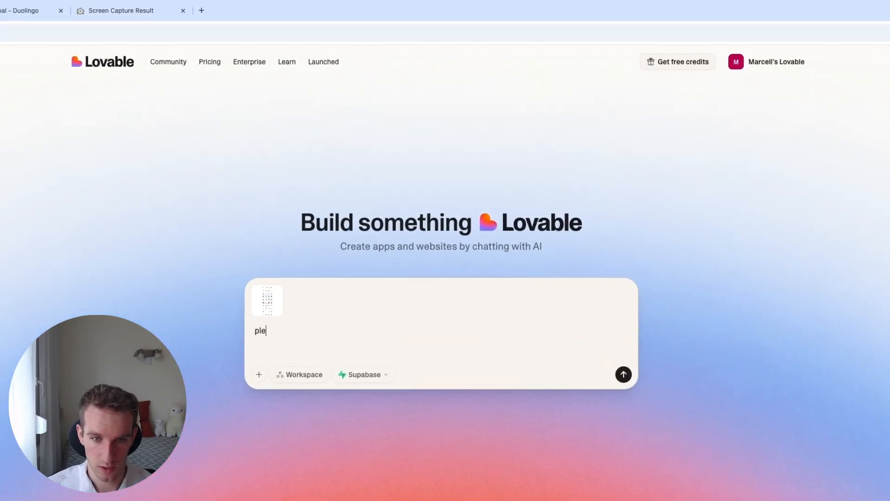
text(ase replicate thi)
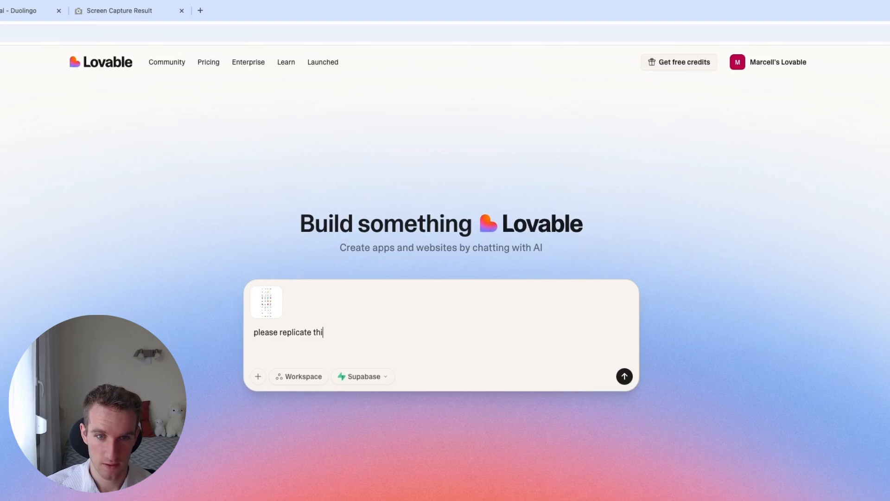
text(s home page)
key(Return)
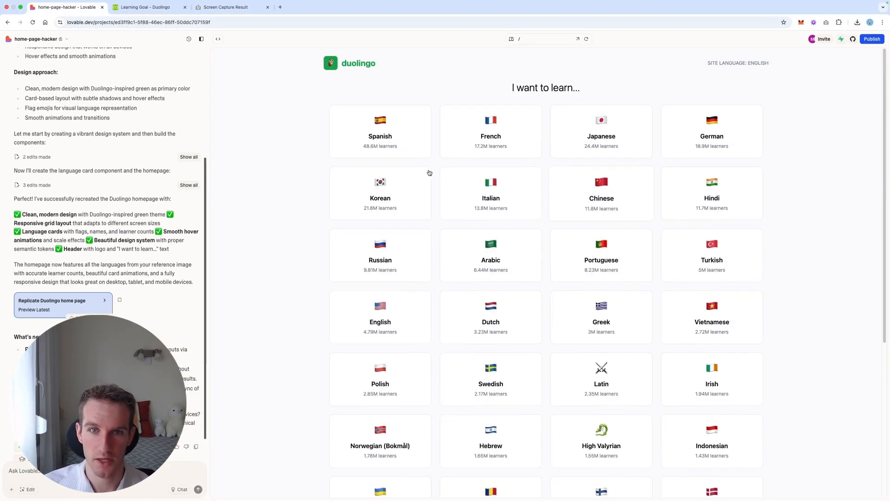
Review the language cards in the preview of the replicated Duolingo page.
scroll(428, 171, down, 5)
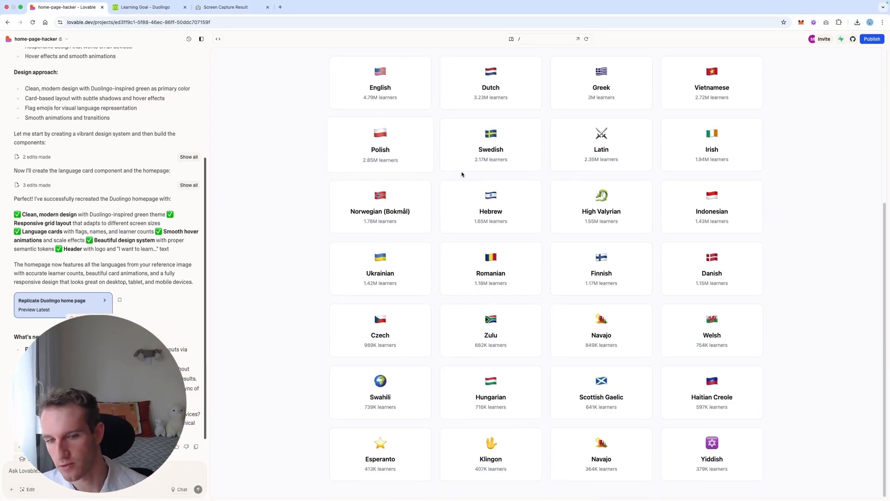
drag(550, 209, 626, 216)
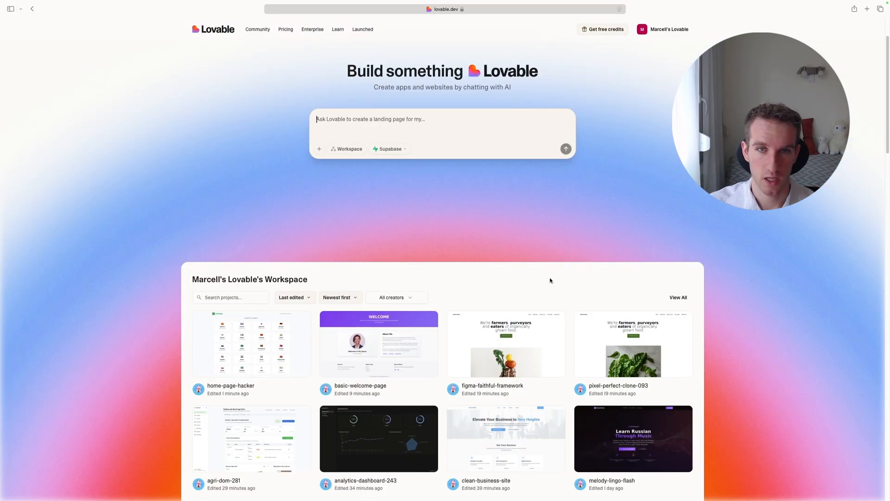
Open the Knowledge settings of the basic-welcome-page project.
click(361, 366)
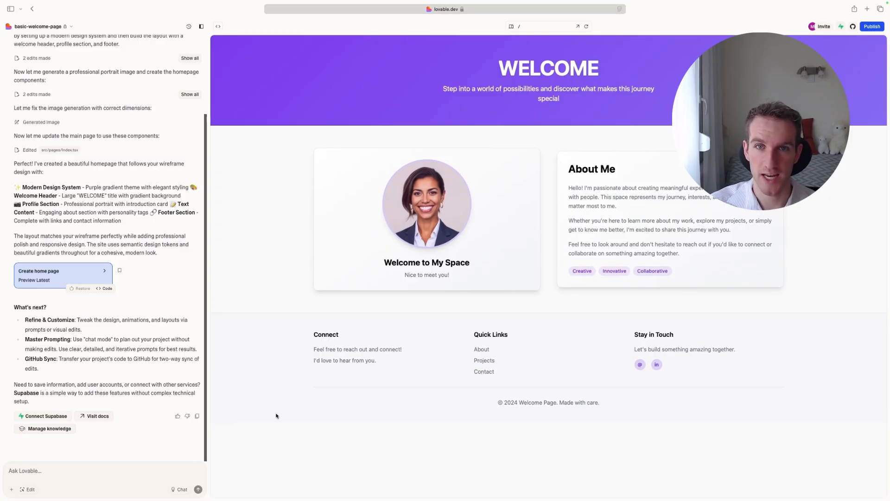
click(11, 489)
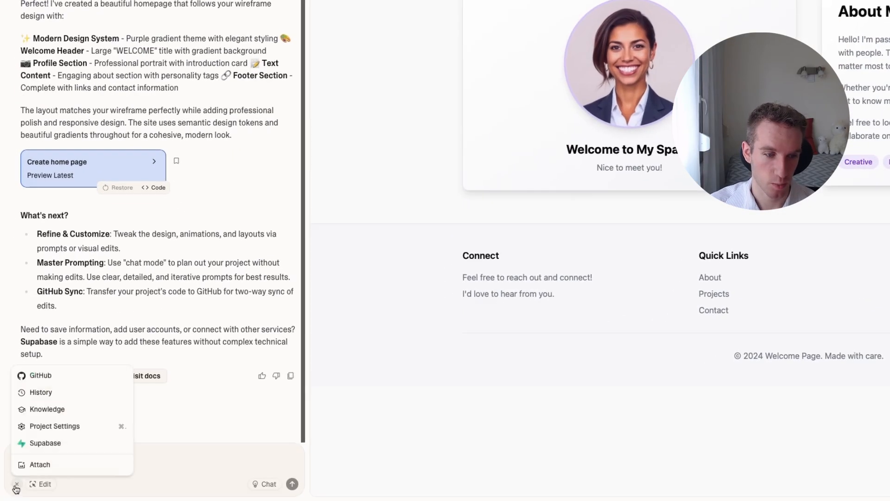
click(61, 411)
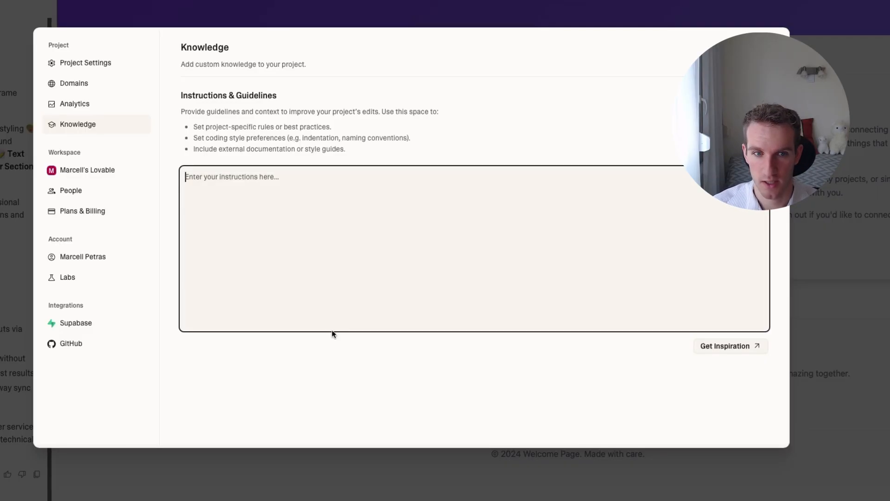
Enter the custom knowledge instruction "make sure the project is always mobile friendly".
click(402, 220)
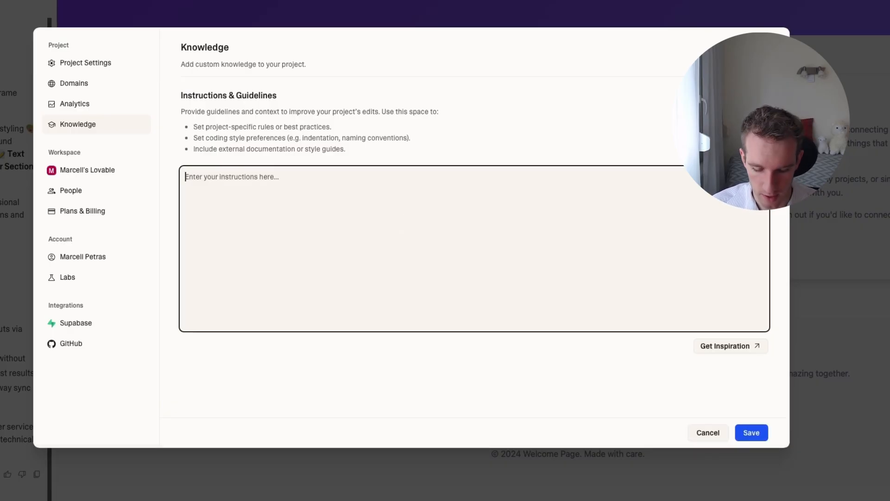
text(make sure the )
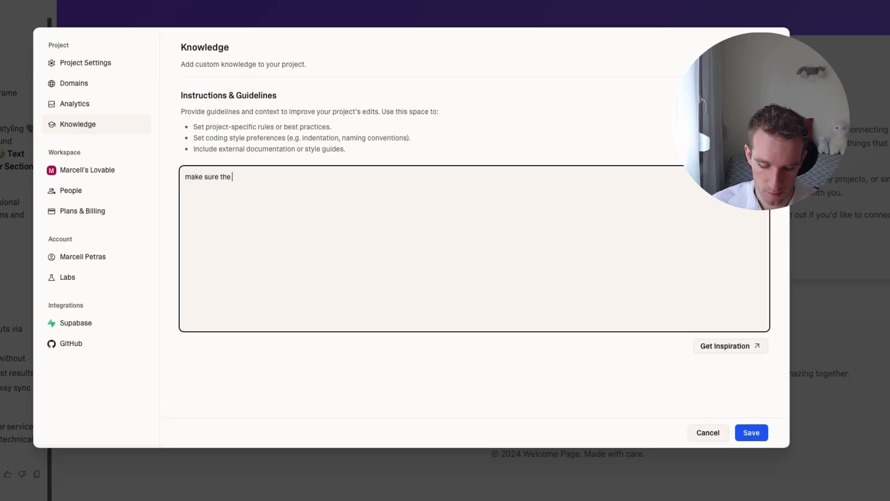
text(project is always mob)
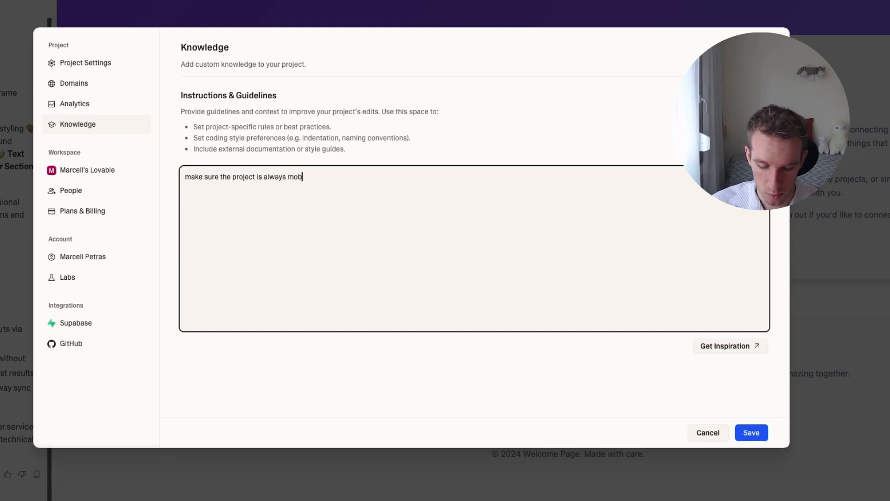
text(ile friendly)
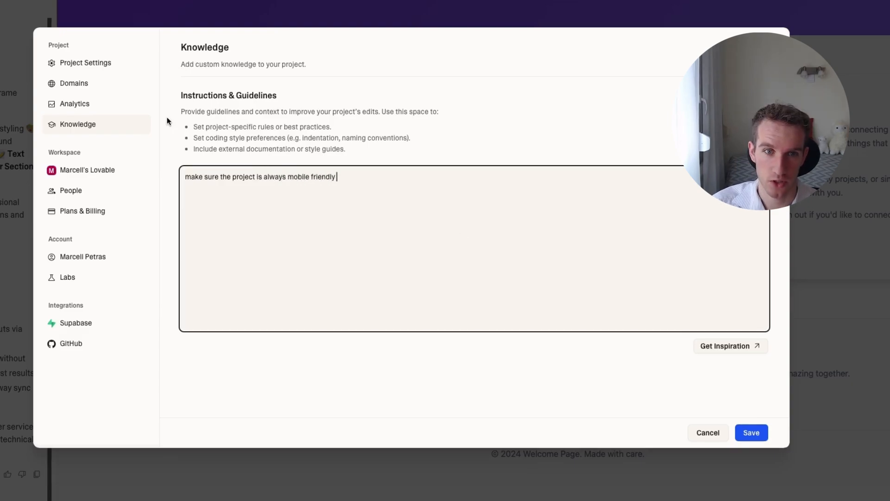
Open the Custom Knowledge documentation for inspiration, read what to include and the usage tips, and close the page.
click(734, 346)
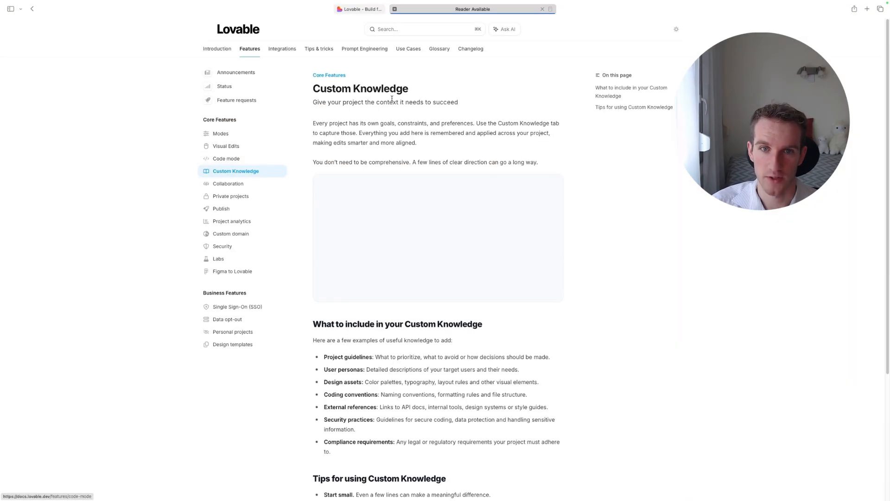
scroll(391, 99, down, 5)
scroll(442, 158, up, 5)
scroll(442, 158, down, 4)
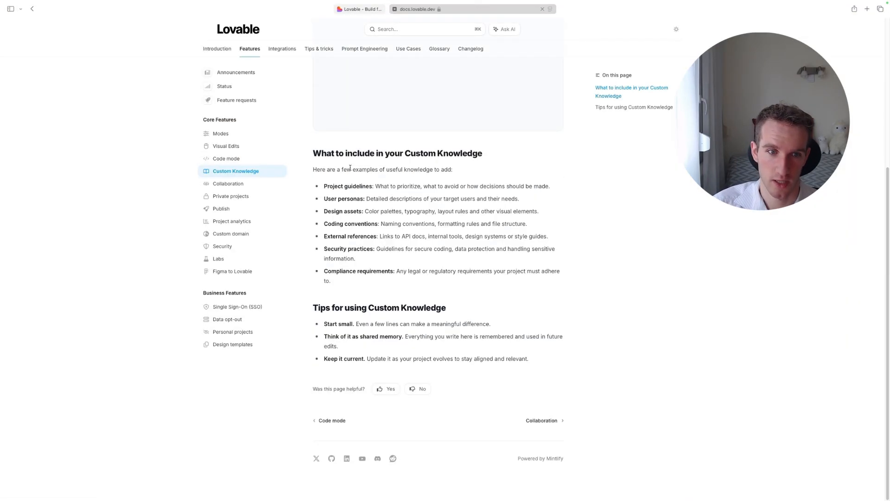
scroll(371, 115, up, 5)
key(super+w)
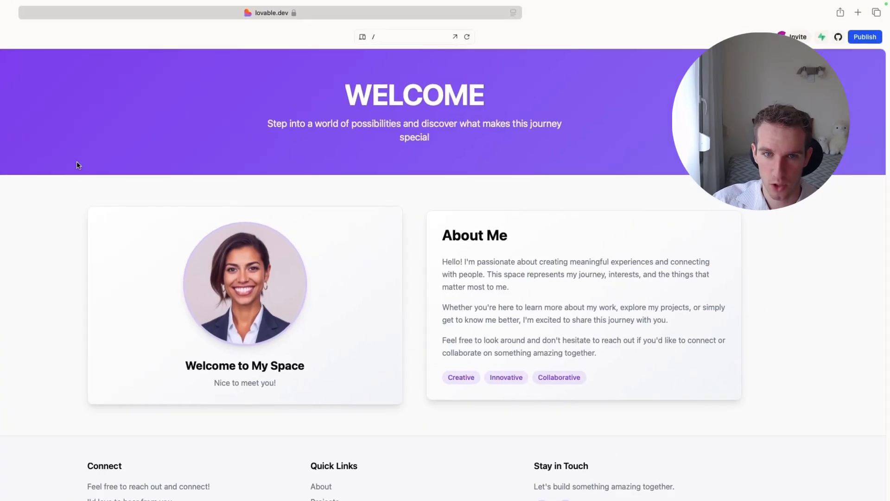
drag(78, 169, 831, 413)
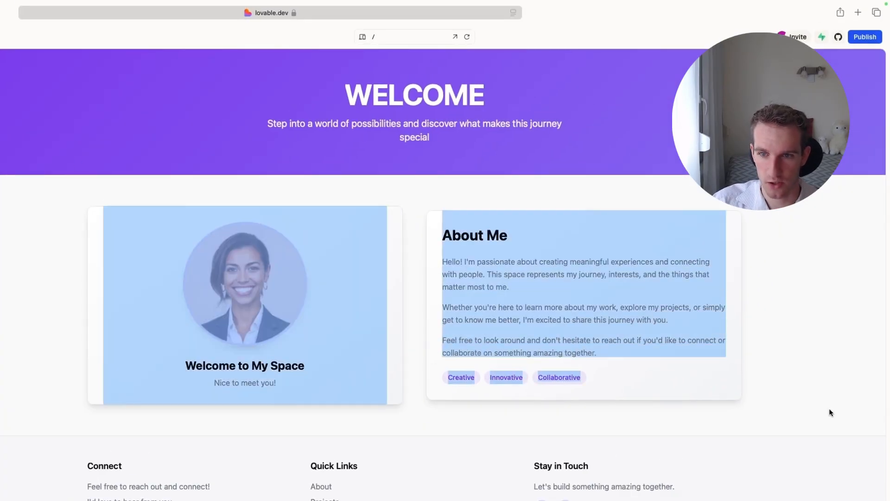
click(830, 413)
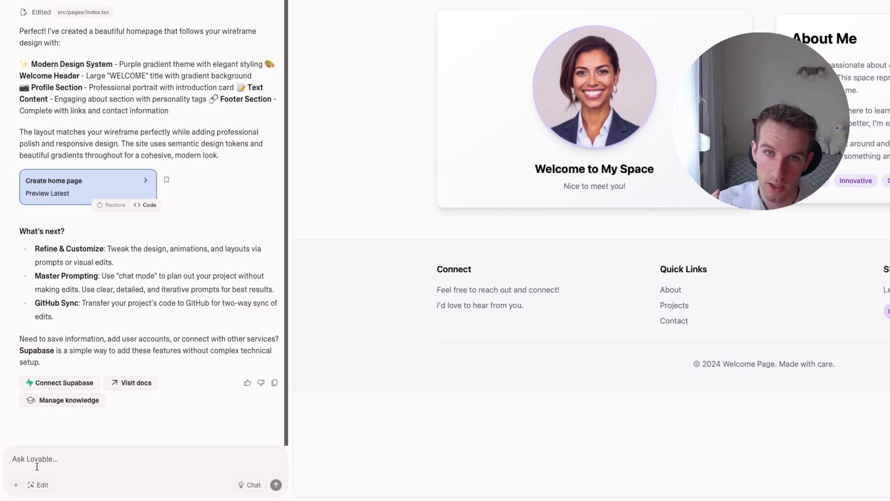
Prompt for a featured projects section below the image and About Me, with placeholder images, short summaries, read more buttons and sample pages they redirect to.
text(Below the image and the about me section, can you add a new section that shows featured projects with placeholder images and short summary. Include a read more b)
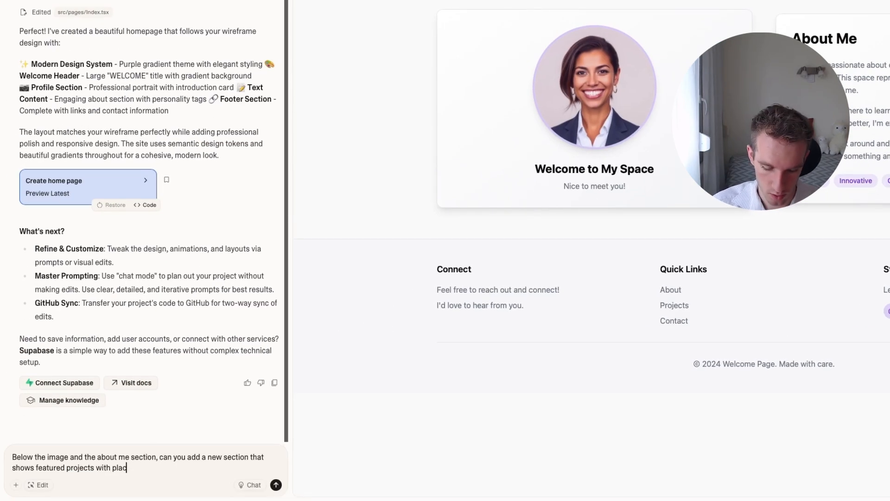
text(utton next to each project and create sample pages where they would redirect to)
key(ctrl+a)
key(Return)
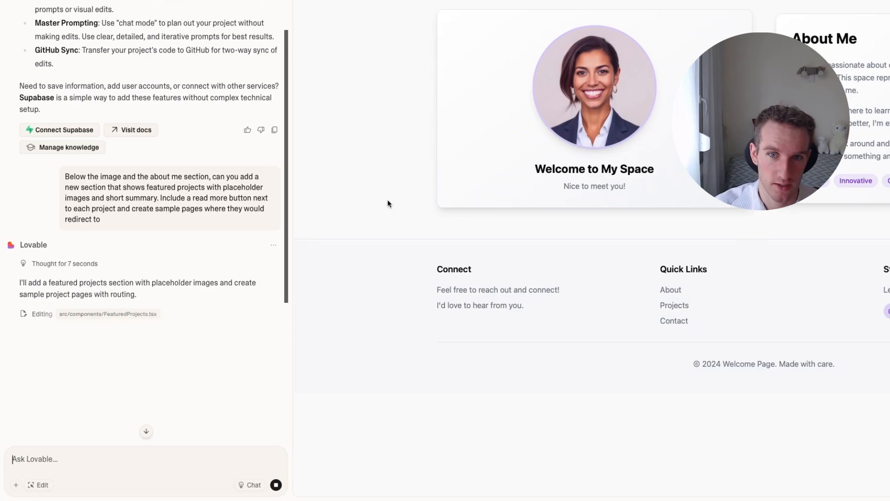
Review the Featured Projects section in the preview, opening each of the three project pages and going back to the home page.
drag(493, 89, 684, 163)
key(super+c)
drag(476, 158, 796, 346)
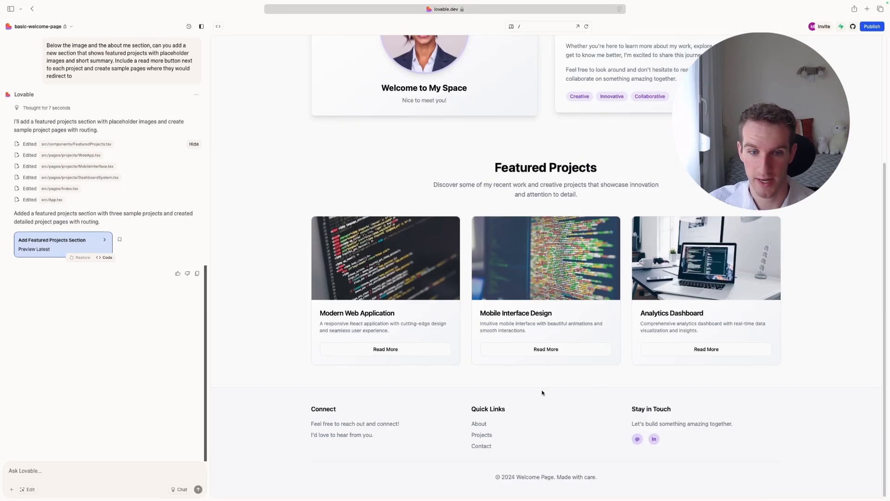
click(383, 355)
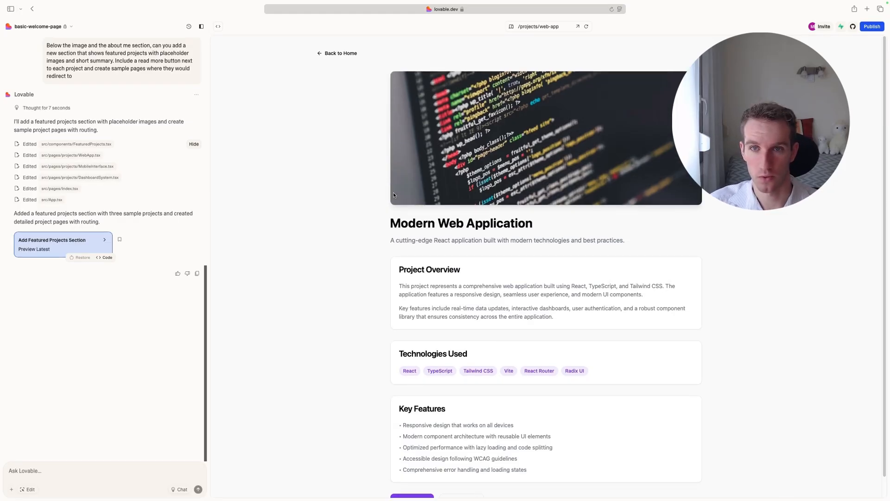
scroll(393, 195, down, 1)
scroll(346, 129, up, 1)
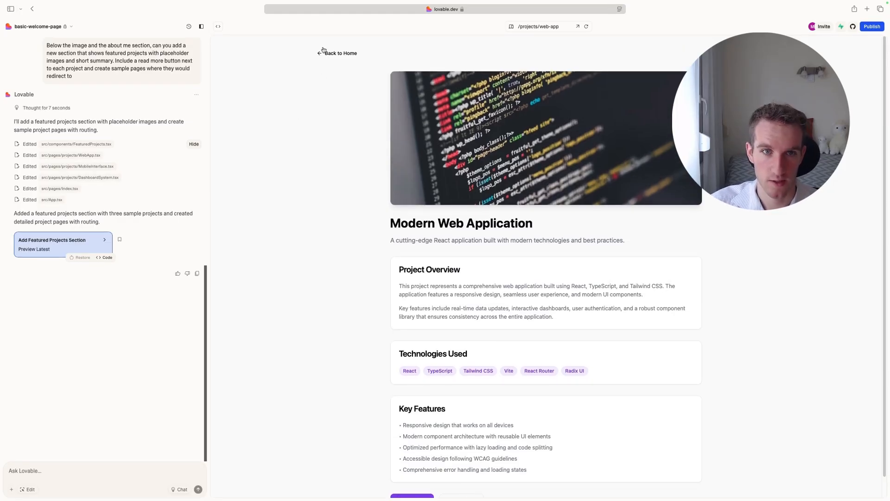
click(327, 51)
scroll(564, 360, down, 5)
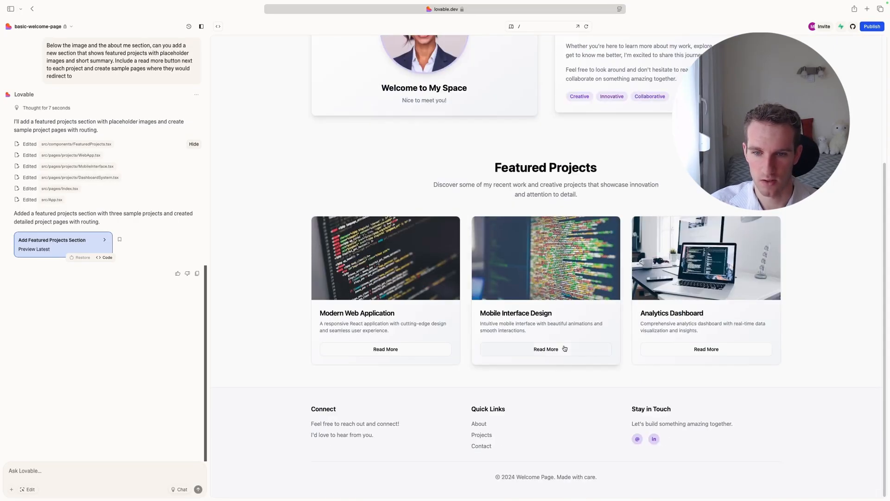
click(565, 348)
scroll(520, 174, up, 1)
click(341, 55)
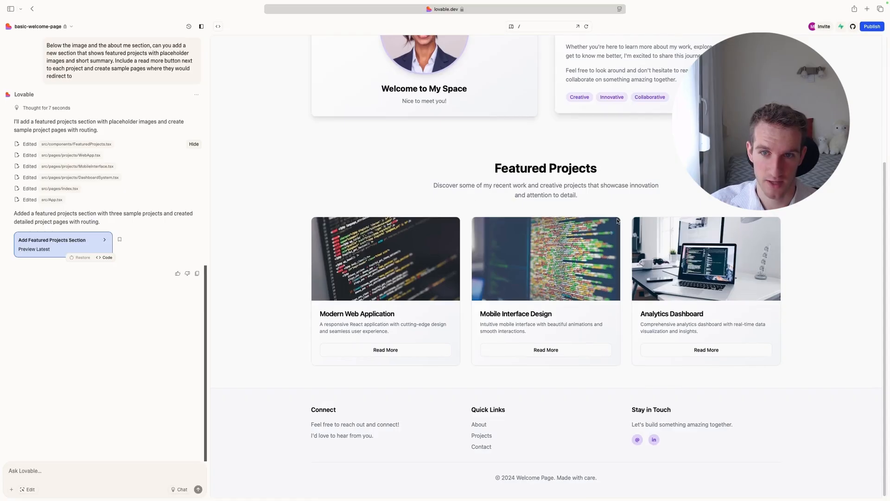
click(709, 350)
scroll(531, 191, up, 1)
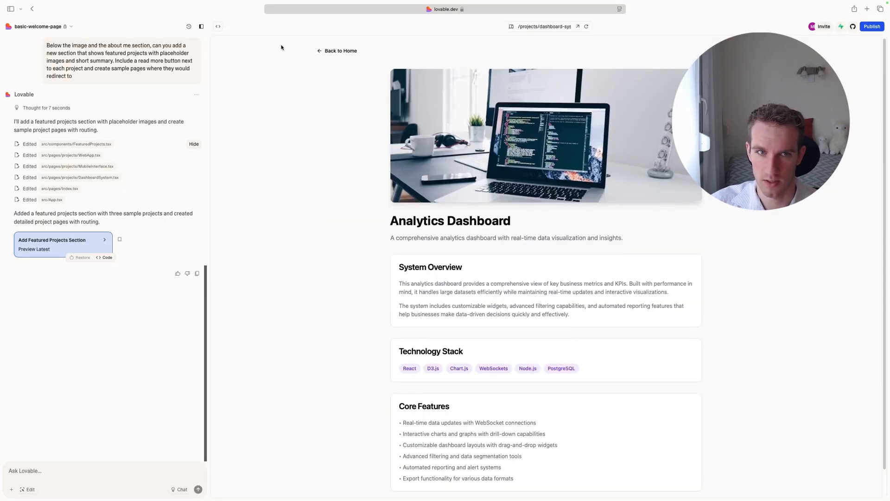
click(340, 52)
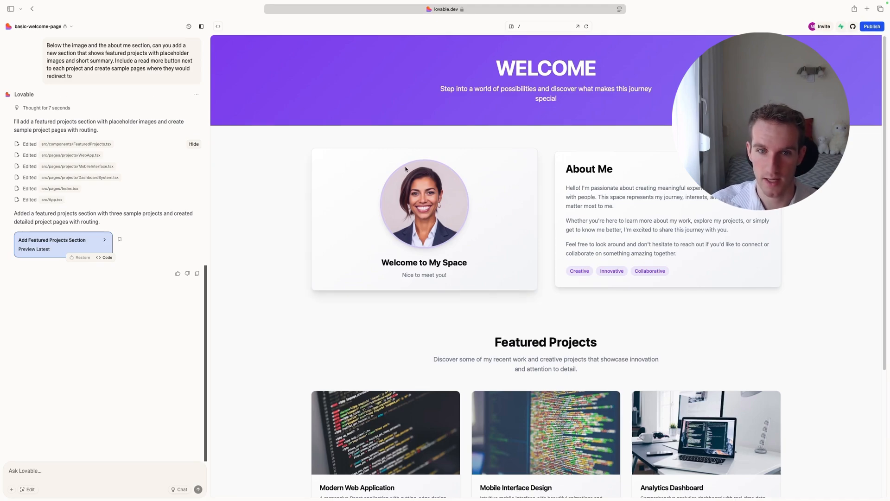
Attach the photo 1712420192816.jpeg from the Desktop folder to the chat prompt and minimize the Finder window.
drag(405, 169, 482, 249)
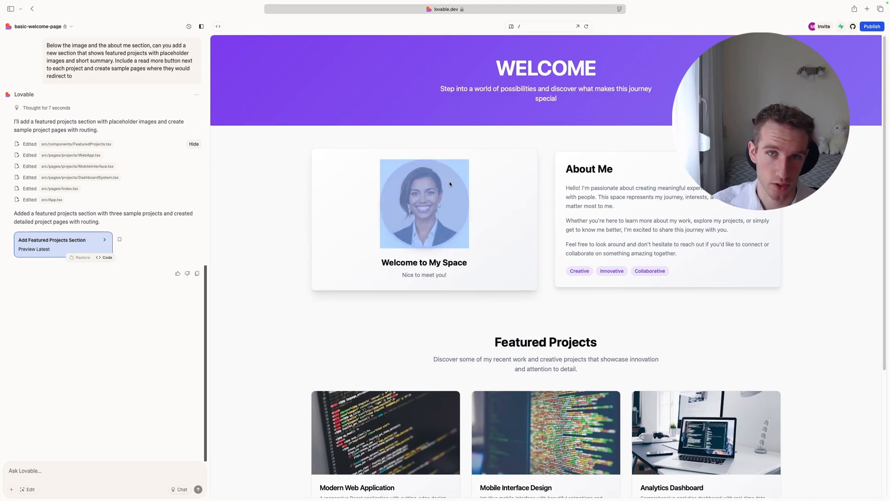
click(373, 331)
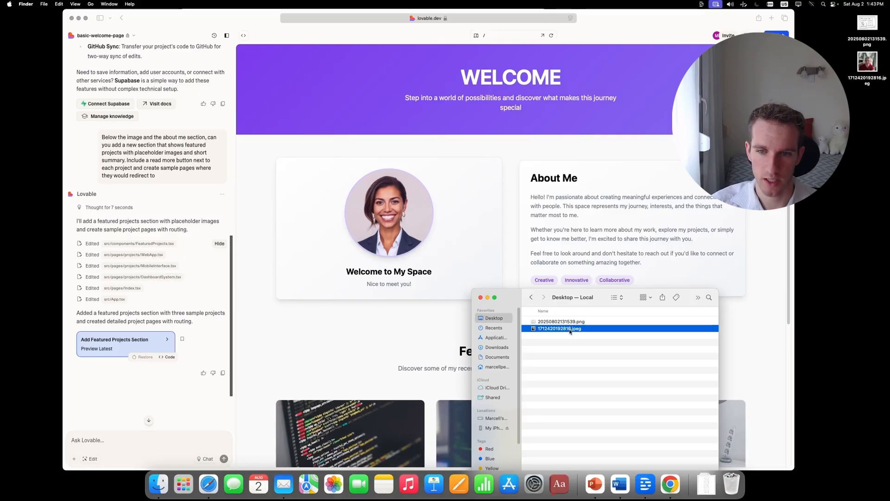
drag(570, 330, 135, 448)
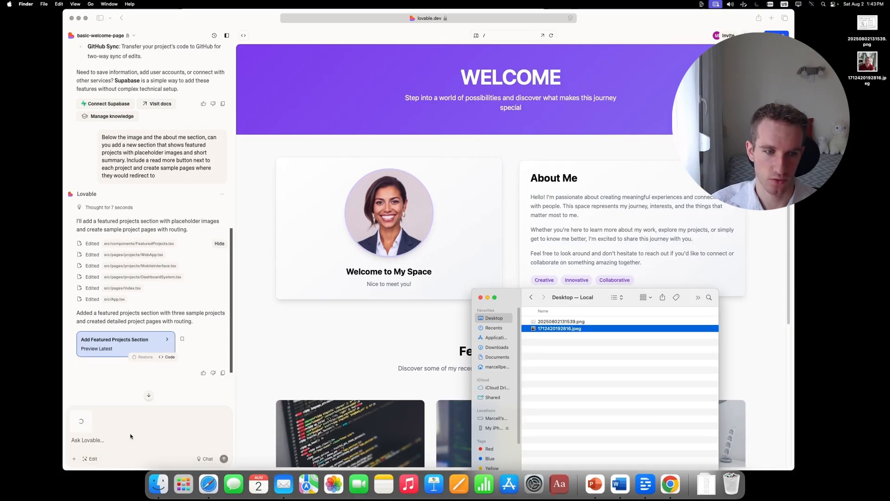
click(487, 297)
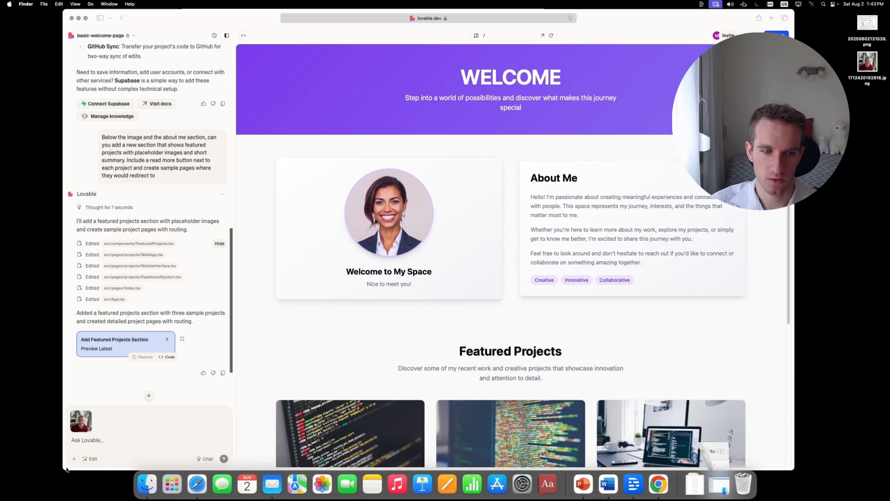
Send the prompt "Please add this picture instead of the placeholder at the top of the page, where you have the text "Welcome to My Space"" and check the page.
click(139, 440)
text(Please add this picute)
key(BackSpace)
key(BackSpace)
key(BackSpace)
text(ture instead of the placeholder at the top of the page, where you have the text ")
key(super+v)
text(")
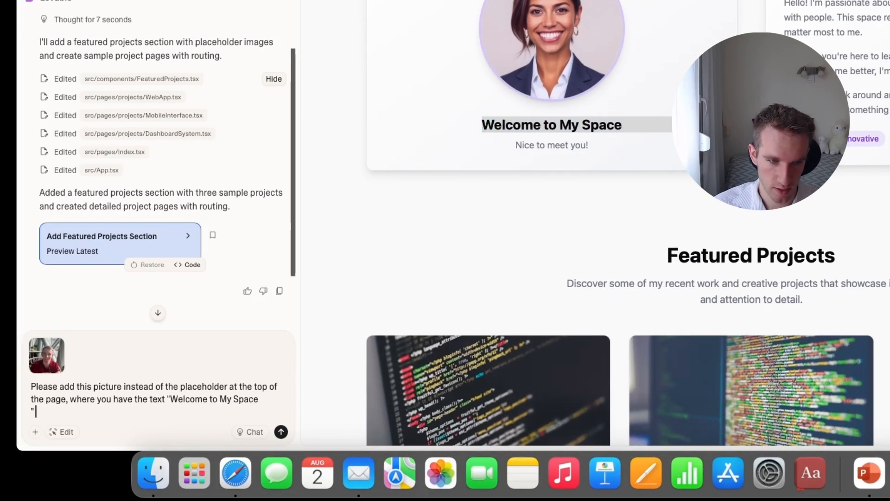
key(Return)
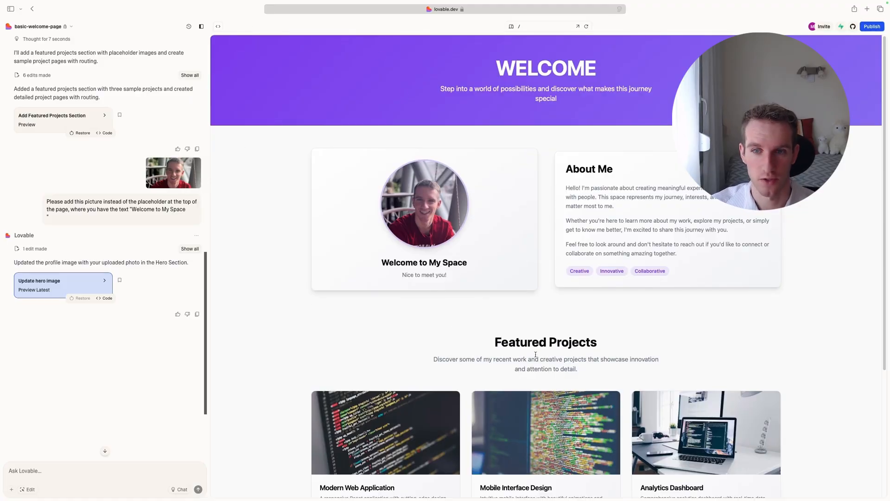
scroll(442, 111, down, 5)
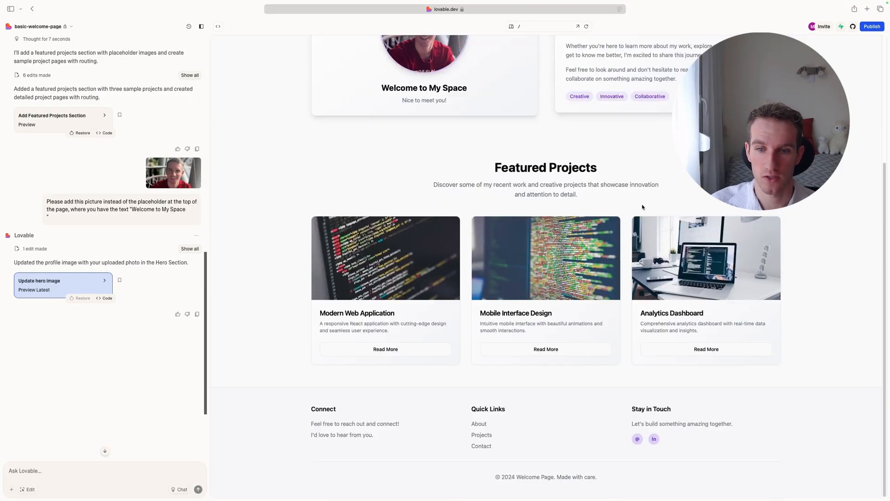
scroll(514, 77, up, 5)
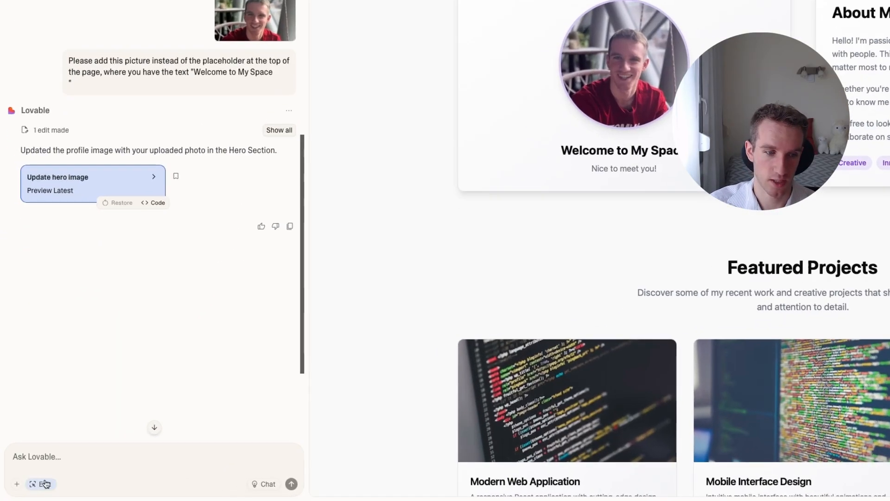
In edit mode, select the "Nice to meet you!" paragraph and request the quick change "can you make this text longer".
click(29, 489)
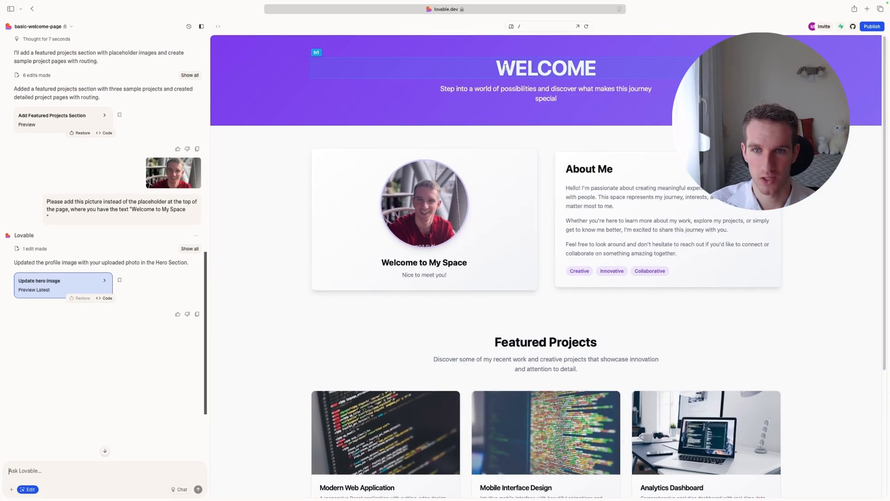
scroll(509, 186, down, 5)
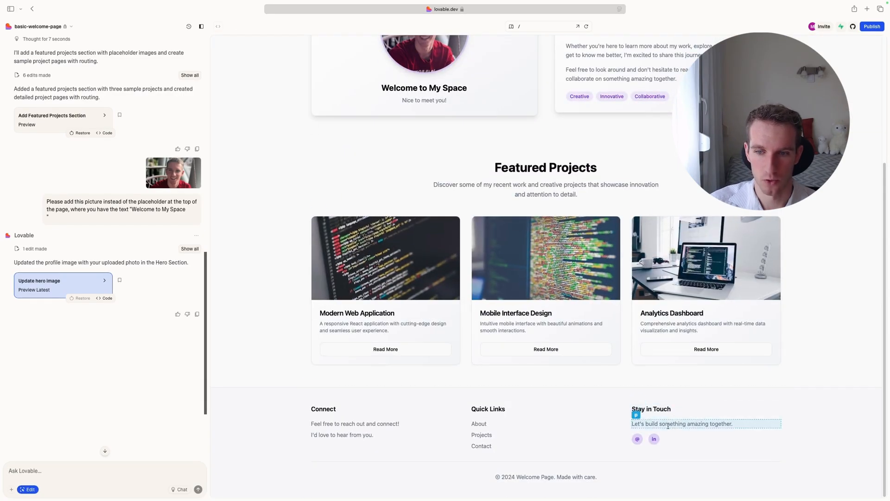
scroll(463, 347, up, 5)
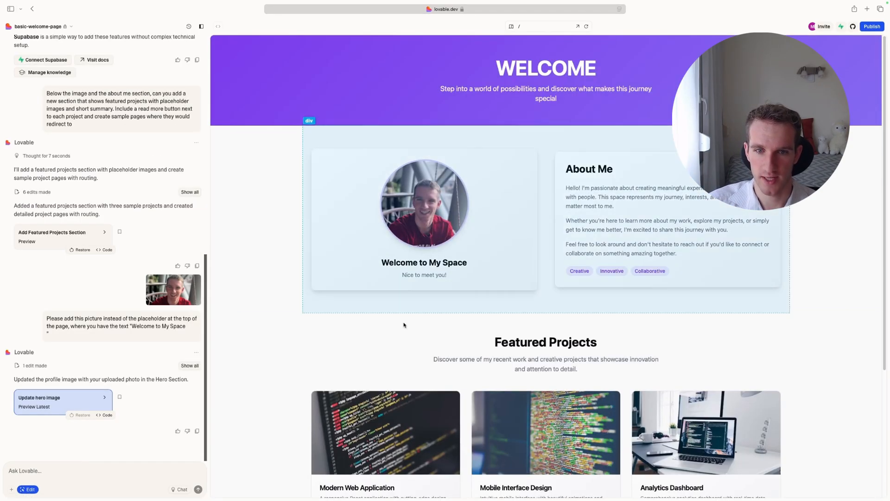
click(394, 275)
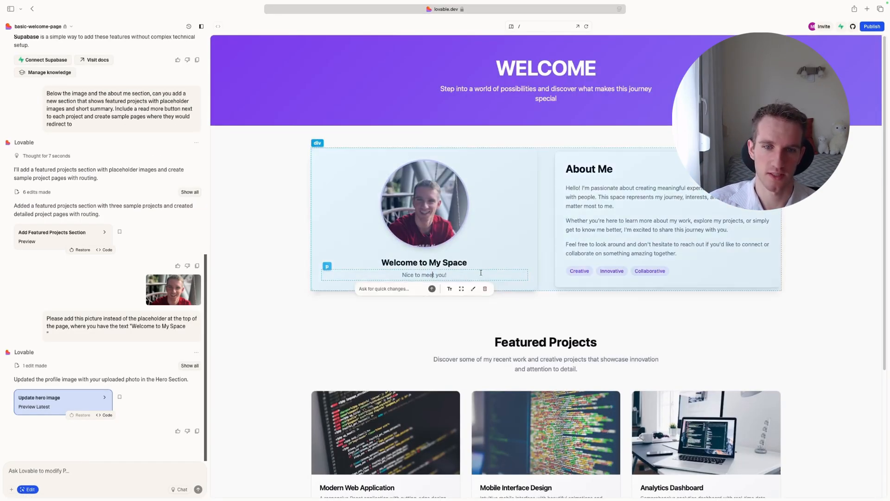
click(390, 288)
text(can you make)
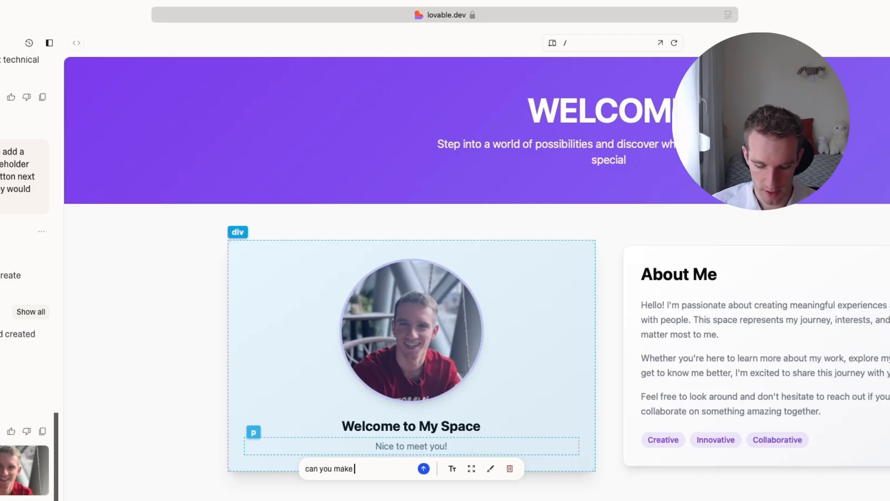
text( this text longer)
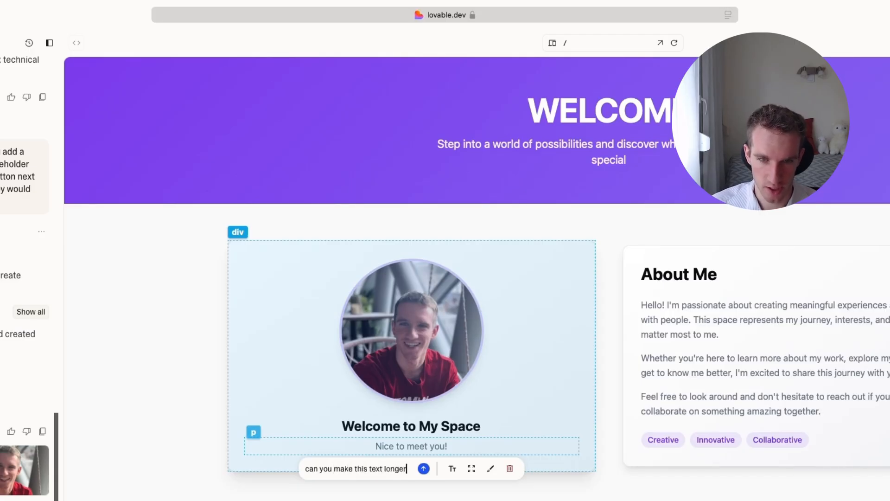
key(Return)
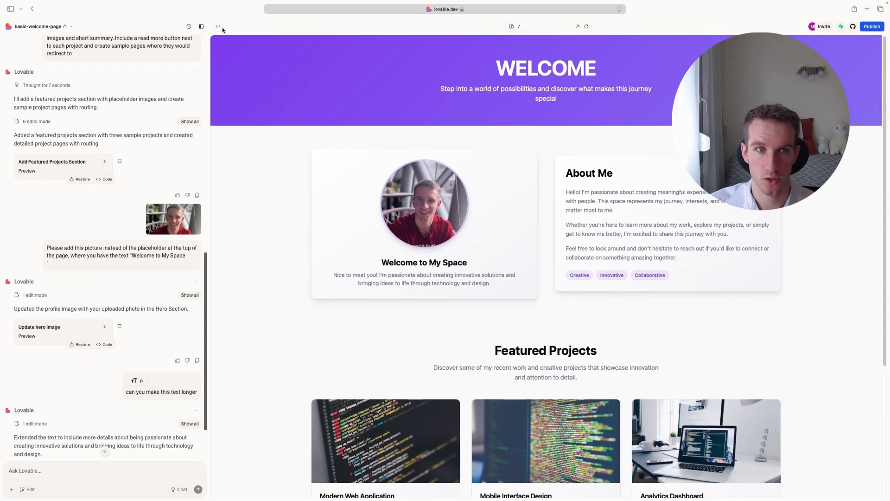
Look at the code of src/pages/Index.tsx, return to the preview and examine the heading and paragraph under the profile picture.
click(217, 27)
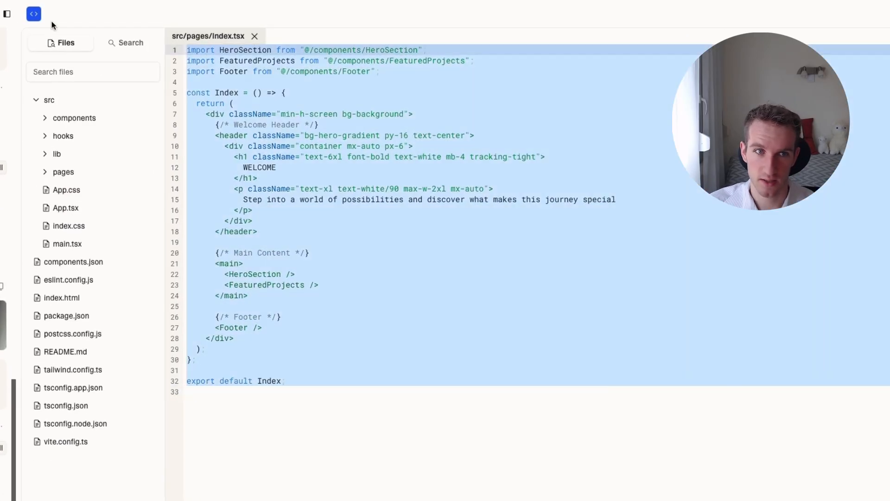
click(34, 13)
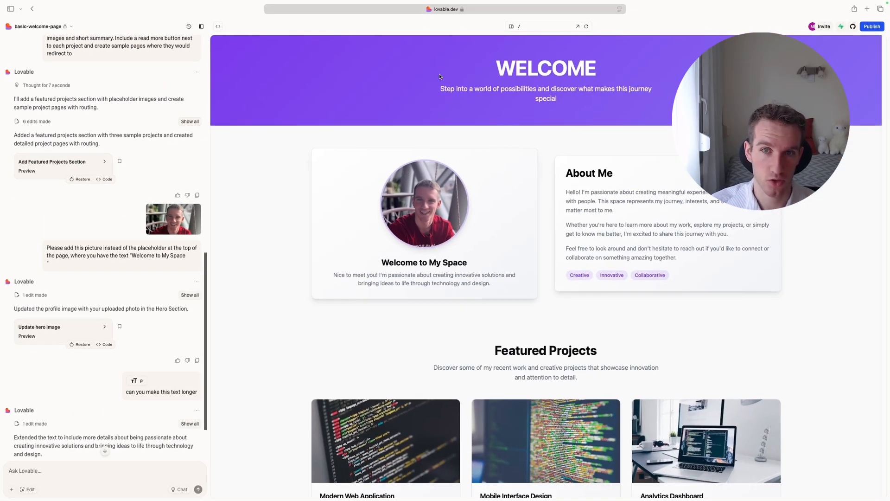
scroll(363, 143, down, 5)
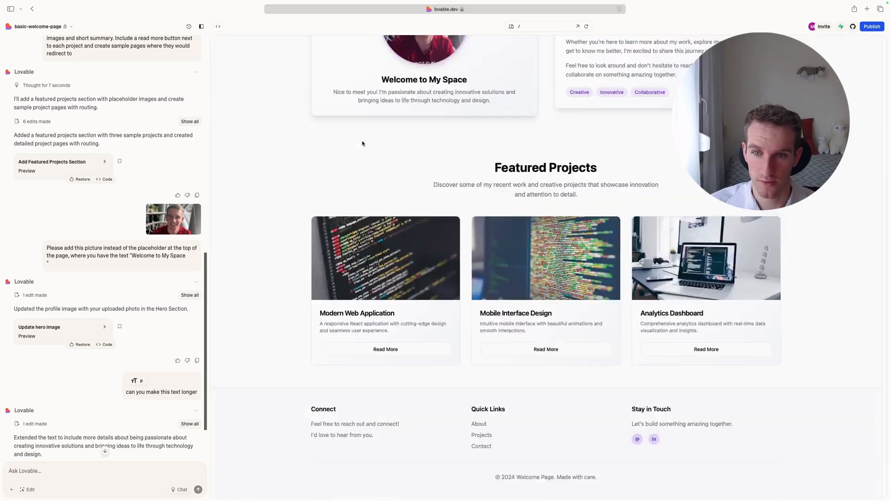
scroll(362, 143, up, 5)
triple_click(399, 262)
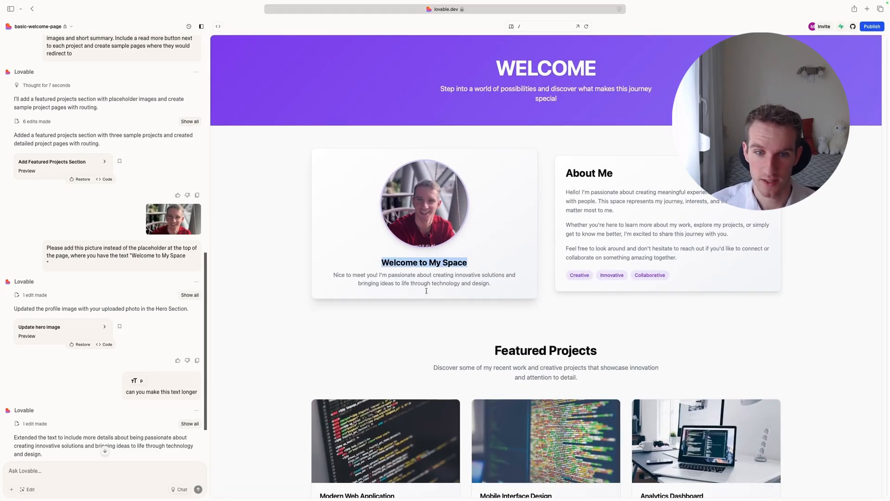
drag(492, 283, 369, 249)
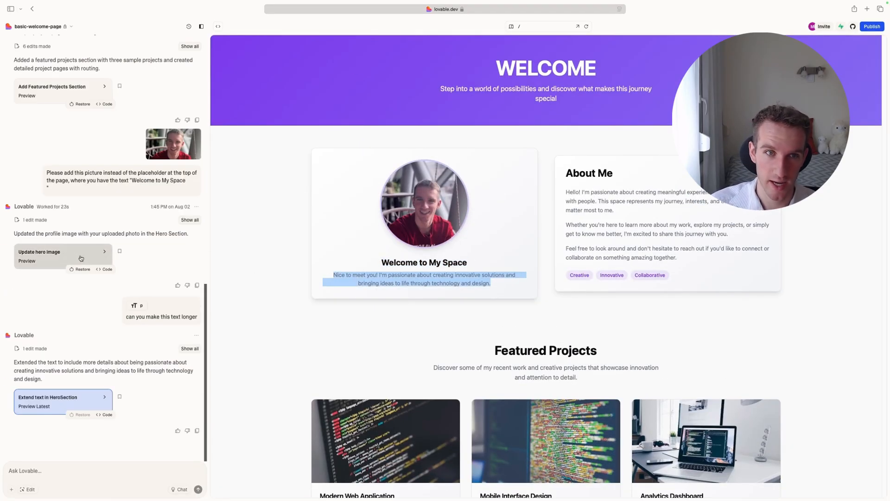
Open HeroSection.tsx from the src/components folder in the code view and locate the paragraph text on line 19.
click(104, 269)
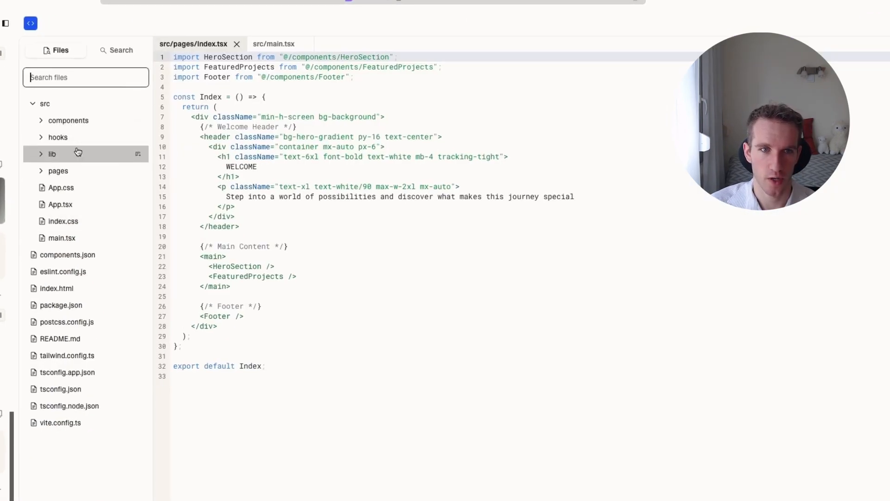
click(63, 121)
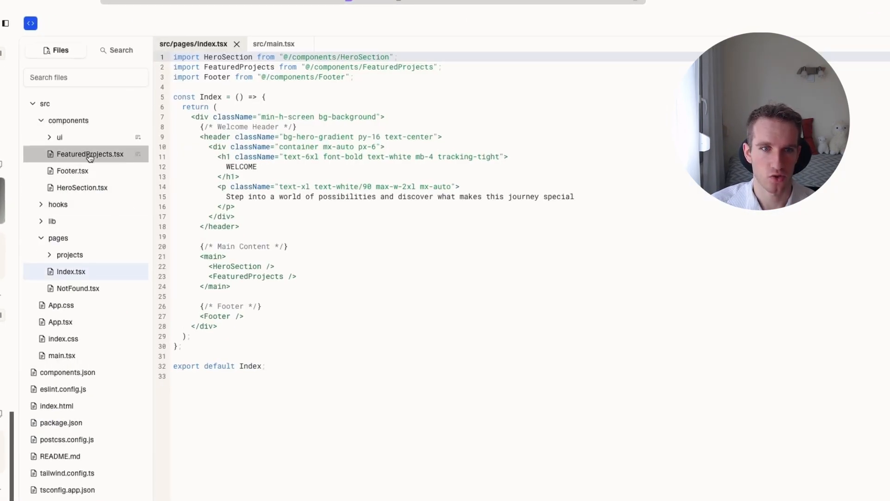
click(92, 188)
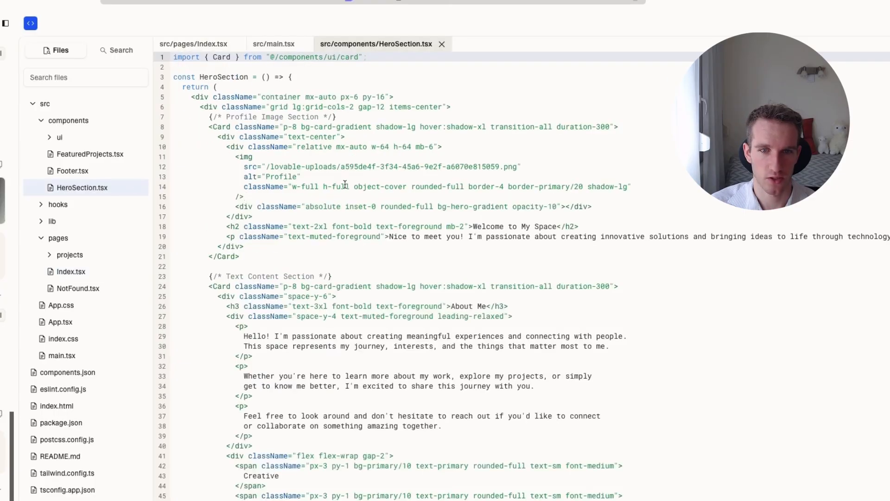
drag(880, 236, 398, 236)
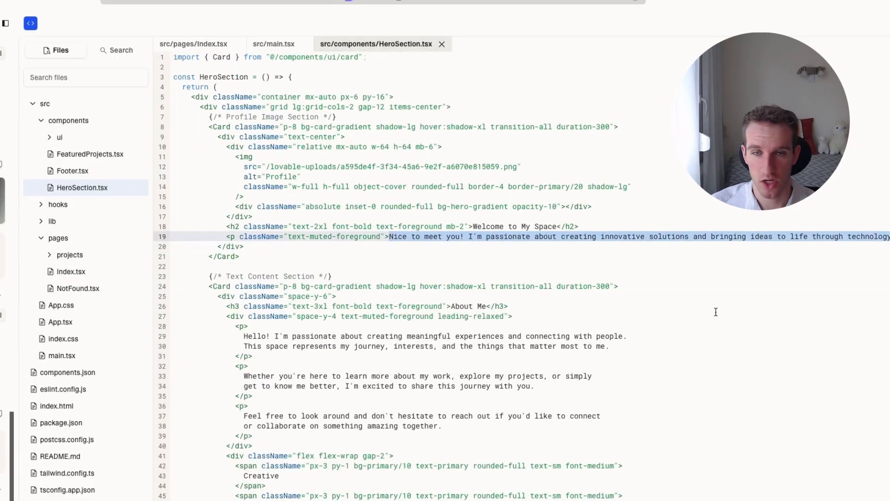
Change the h2 heading text on line 18 of HeroSection.tsx to "Welcome here!".
click(558, 218)
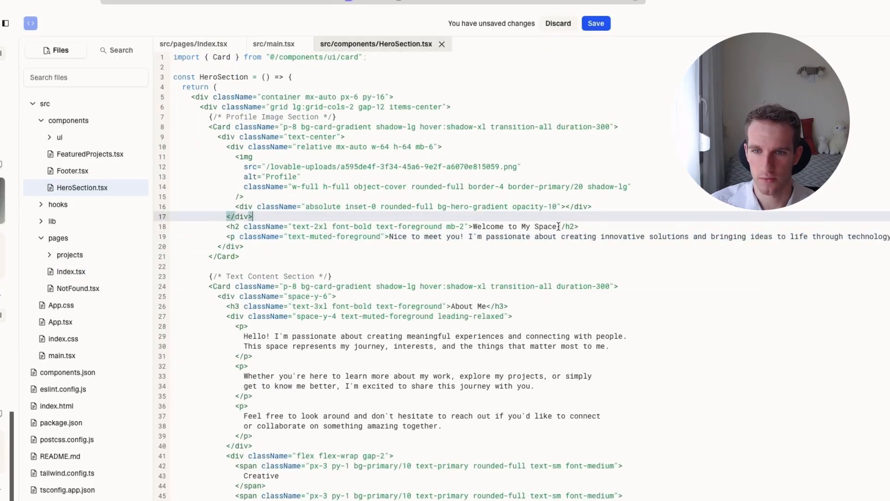
drag(557, 226, 490, 226)
click(517, 235)
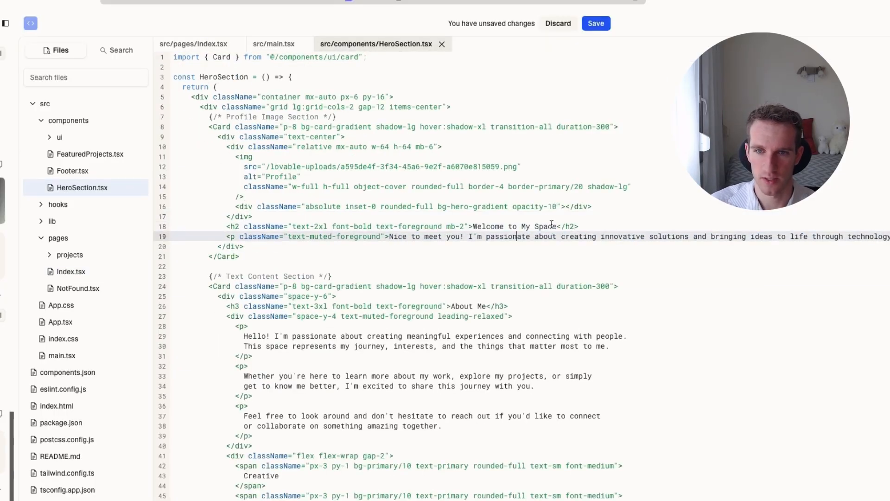
drag(556, 227, 504, 226)
key(BackSpace)
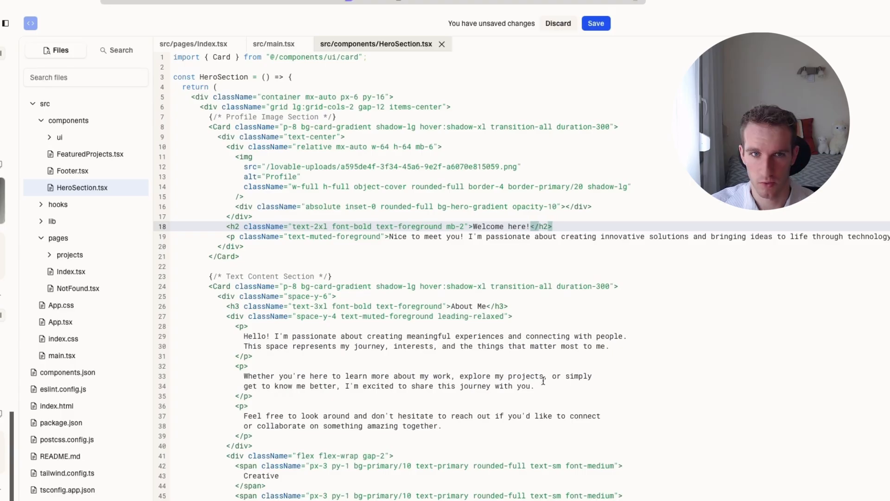
Save the HeroSection.tsx edit and check the heading under the profile picture in the page preview.
drag(547, 376, 539, 377)
click(595, 24)
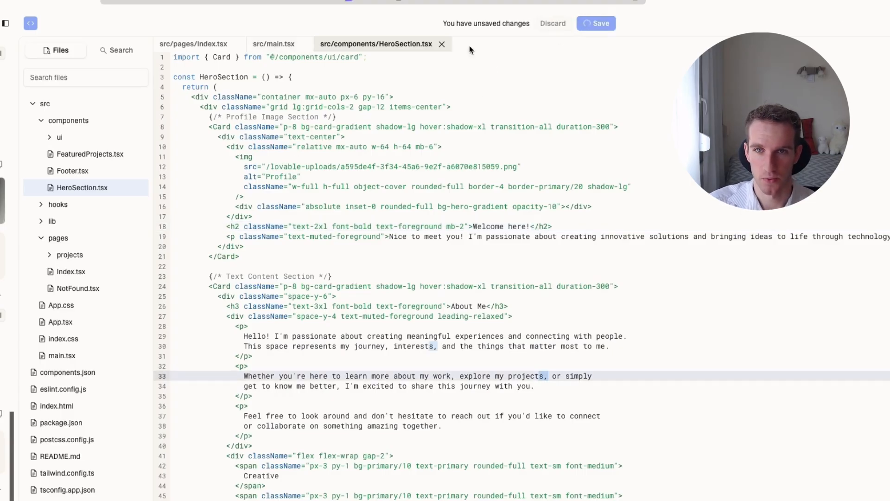
click(31, 23)
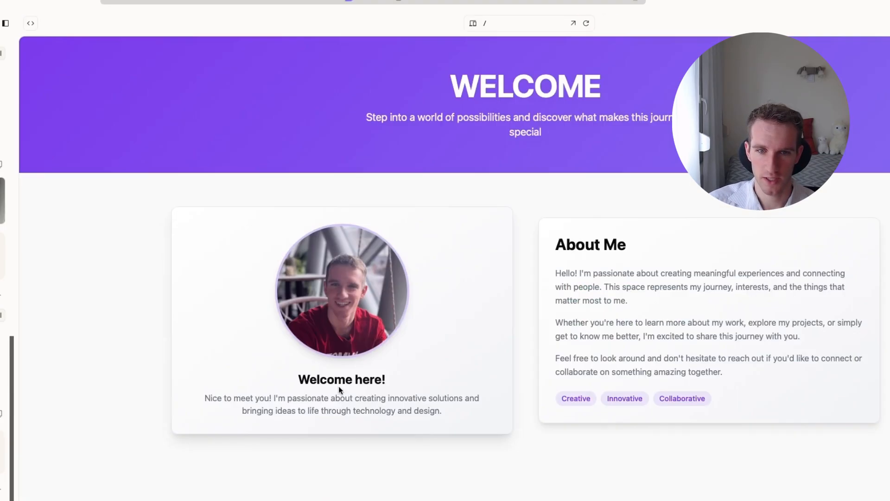
triple_click(338, 383)
scroll(524, 254, down, 5)
scroll(524, 255, up, 5)
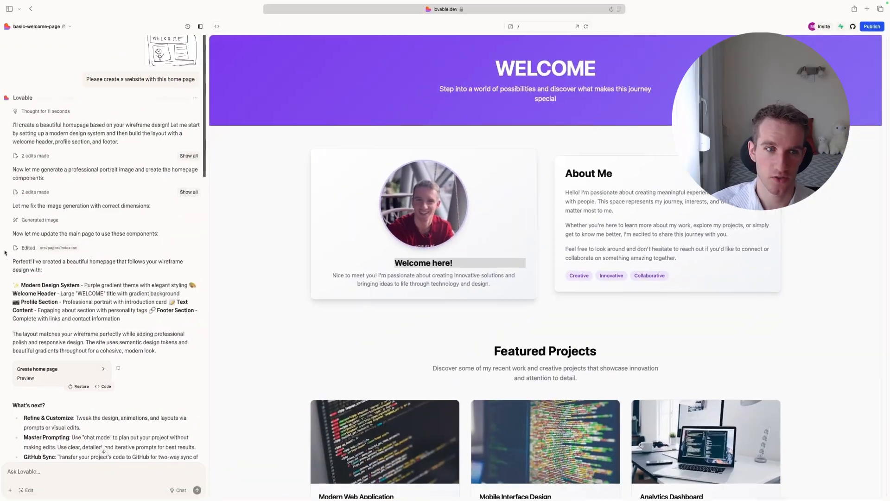
Review the chat's latest edit entries and the paragraph below the "Welcome here!" heading in the preview.
scroll(130, 194, up, 1)
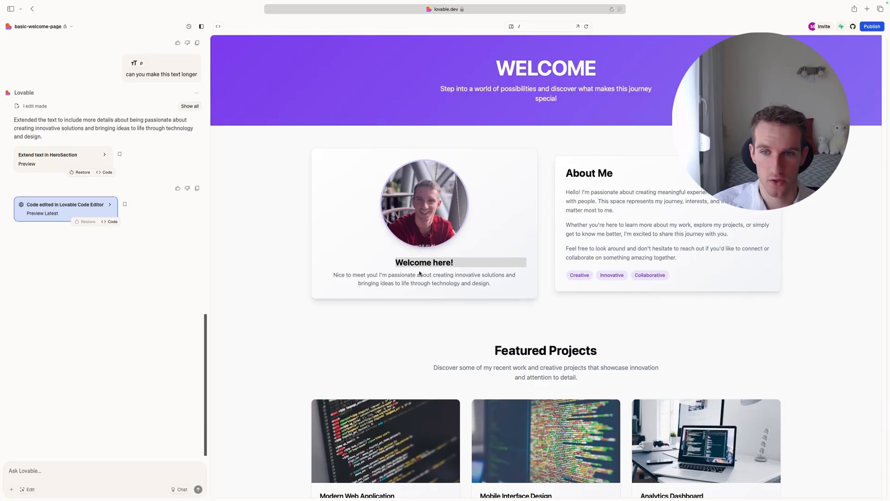
scroll(419, 273, down, 4)
scroll(448, 273, up, 4)
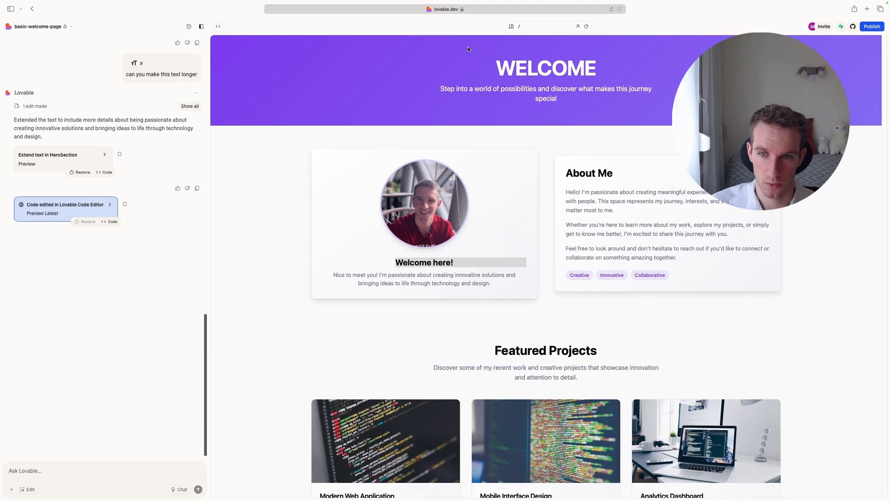
drag(500, 287, 325, 272)
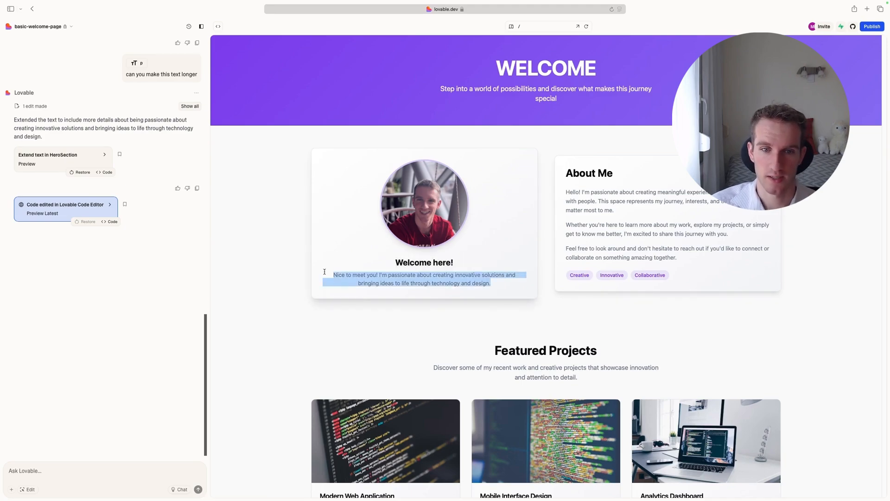
click(398, 333)
scroll(158, 268, down, 1)
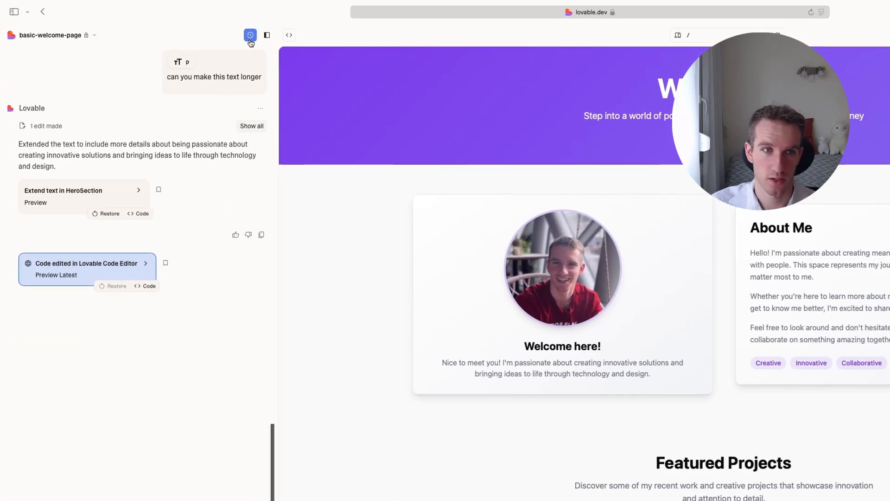
Open the project's version history, bookmark the "Code edited in Lovable Code Editor" version and remove that bookmark again.
click(250, 37)
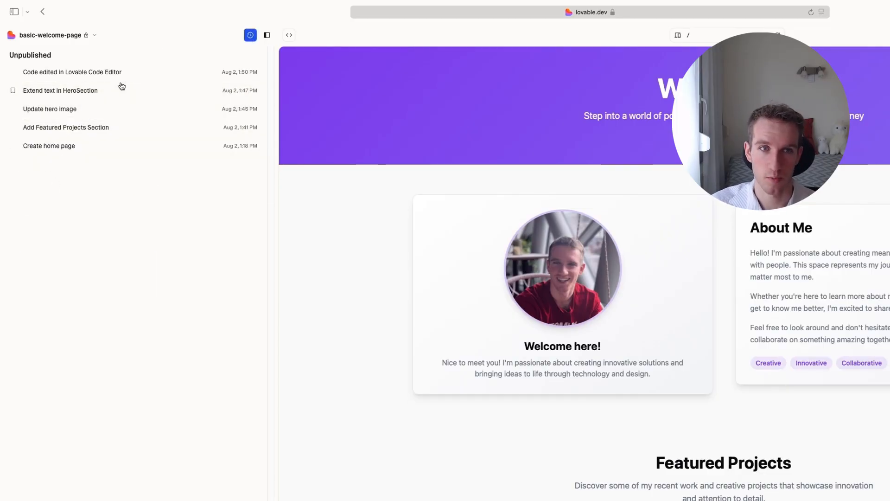
click(13, 72)
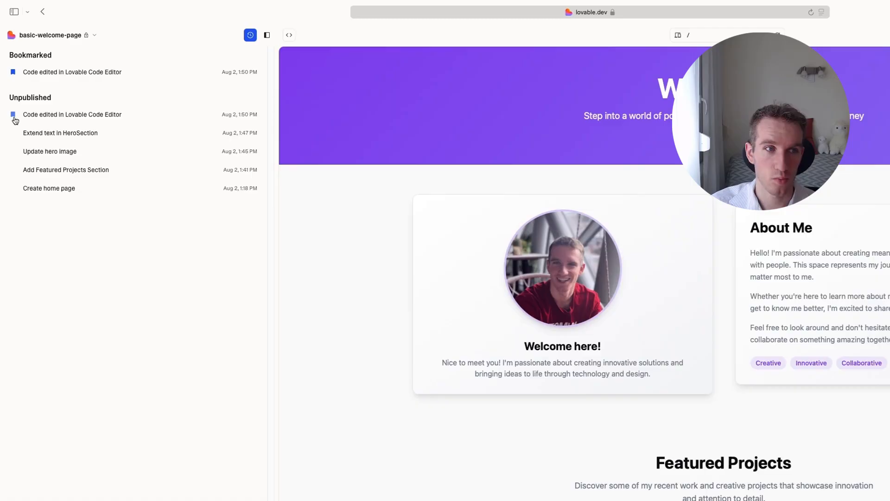
drag(8, 53, 170, 92)
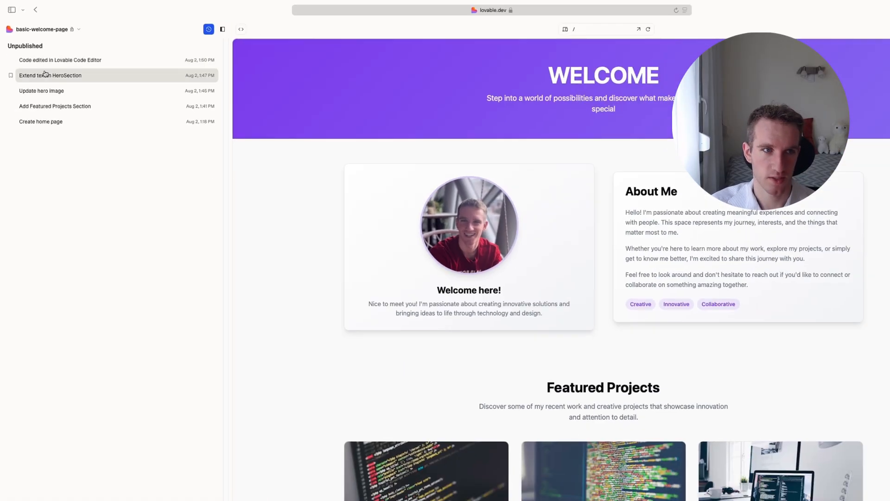
Preview the earlier versions "Extend text in HeroSection", "Update hero image", "Add Featured Projects Section" and "Create home page".
click(54, 133)
click(72, 83)
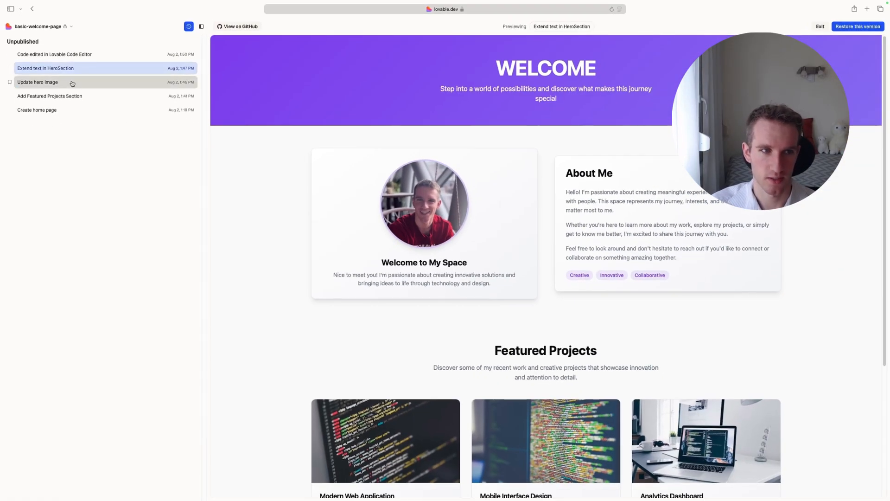
click(83, 96)
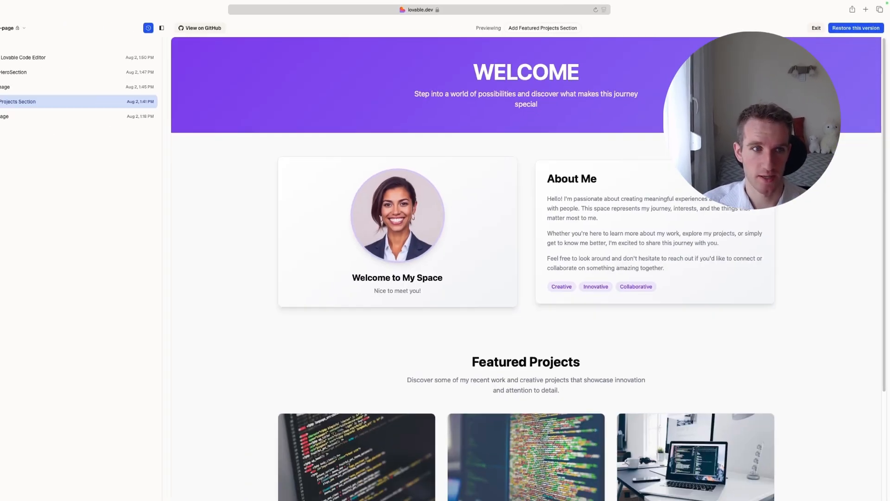
click(36, 111)
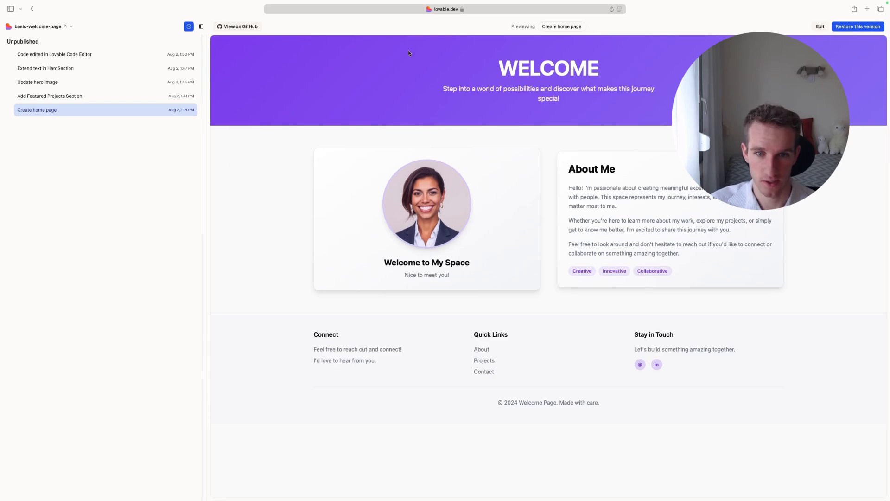
click(111, 97)
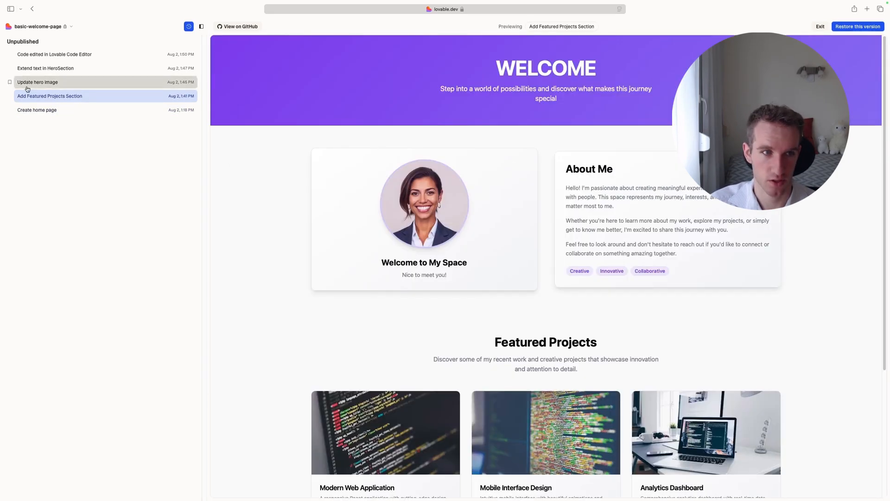
click(29, 85)
click(93, 69)
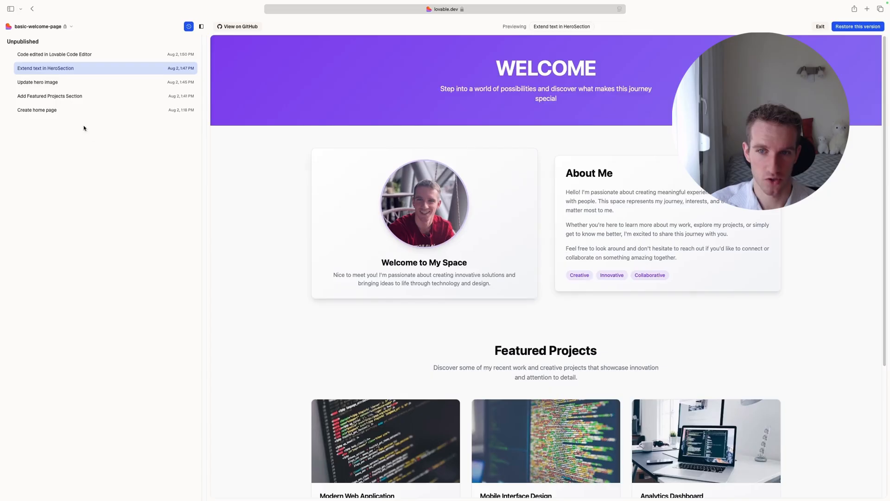
Check the "Add Featured Projects Section" version of the page and restore the project to it.
click(65, 83)
click(69, 96)
scroll(407, 155, down, 4)
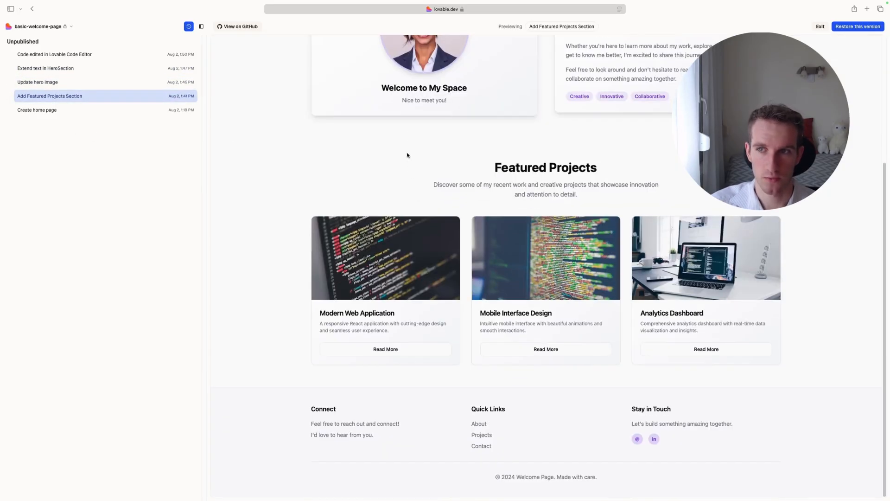
scroll(407, 155, up, 4)
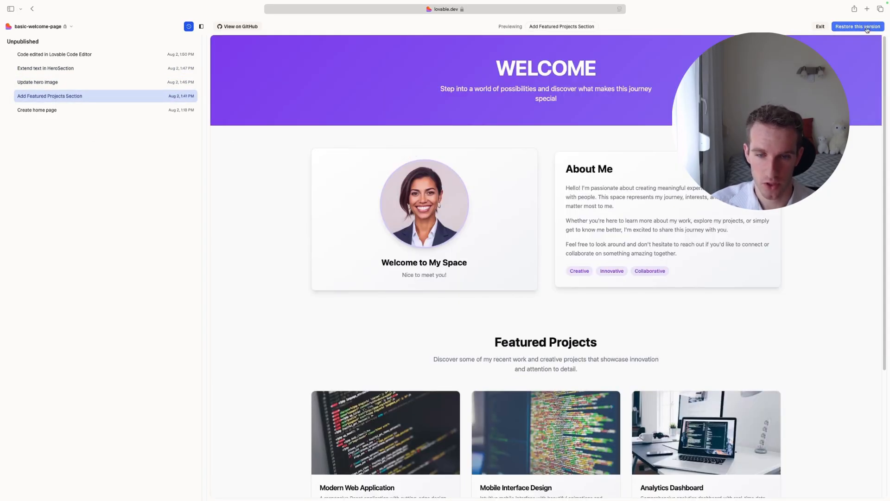
scroll(317, 261, down, 4)
scroll(318, 261, up, 4)
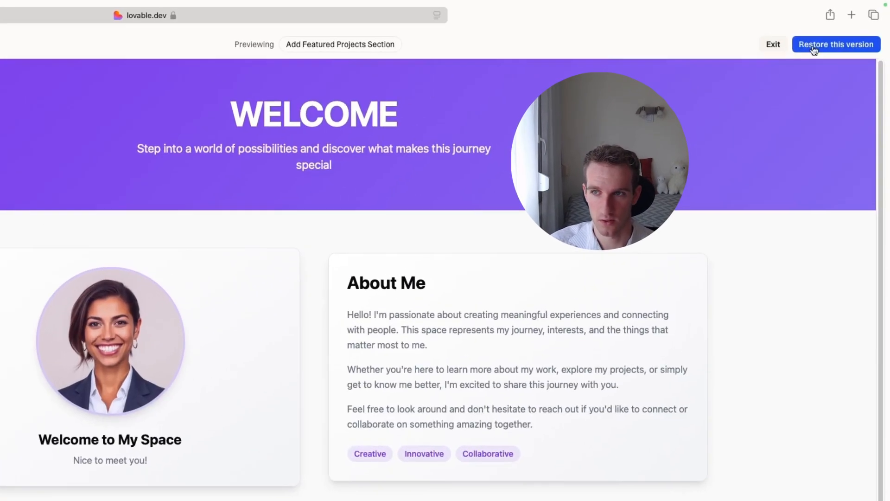
click(846, 27)
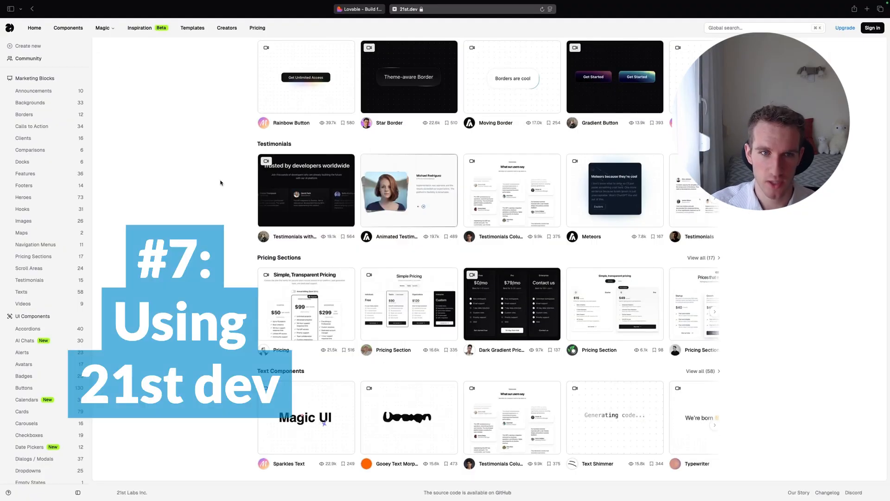
Look over the 21st.dev component library's home page and the restored page in Lovable, ending on 21st.dev.
scroll(220, 182, up, 20)
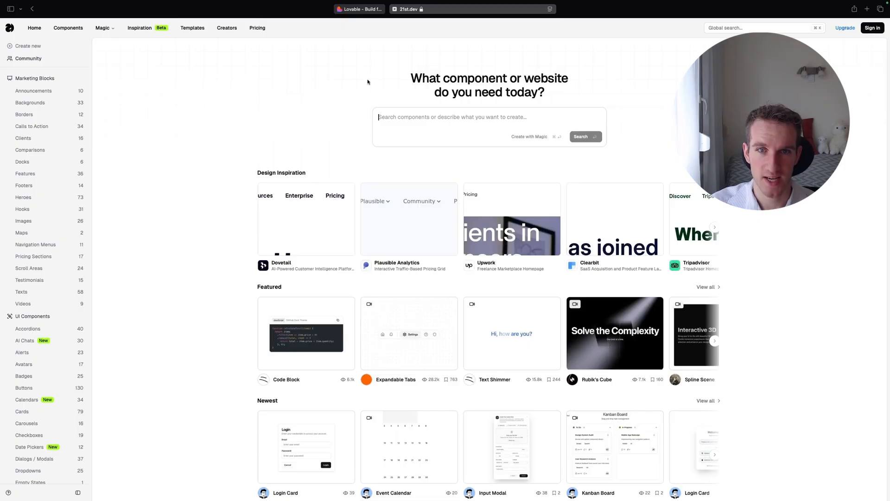
click(359, 8)
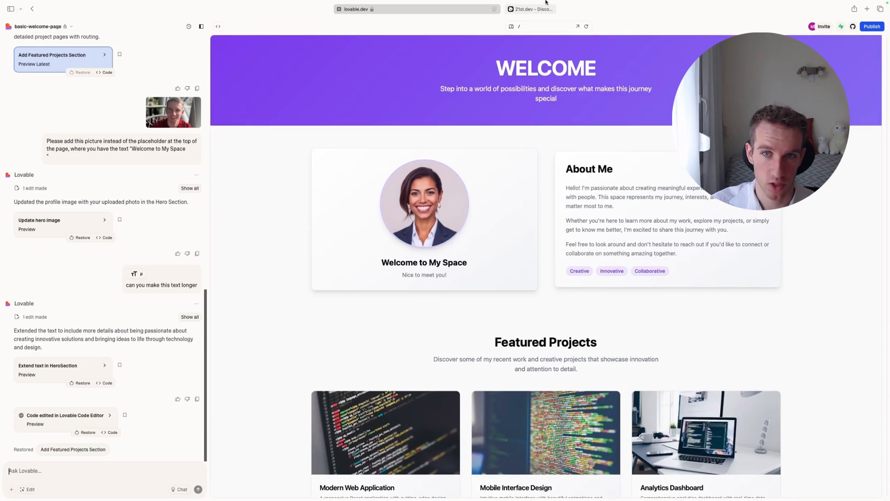
click(532, 9)
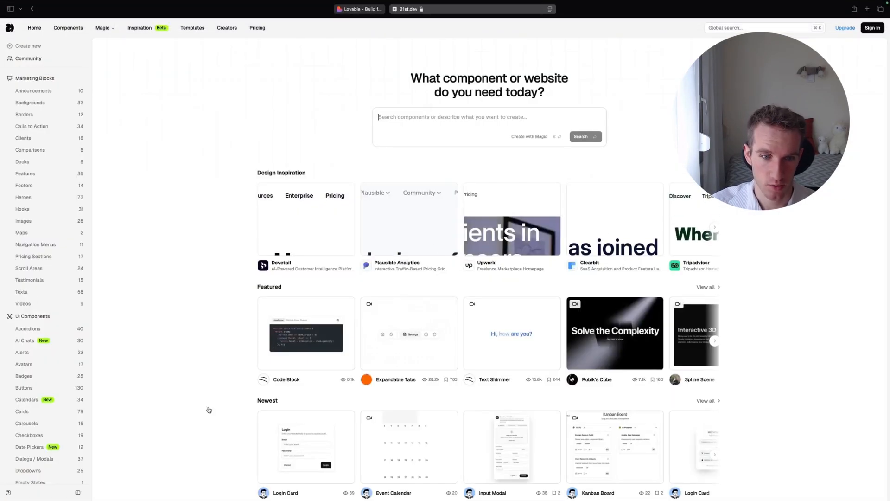
Browse the Testimonials category on 21st.dev and open the preview of the Testimonial Card component.
scroll(16, 302, down, 5)
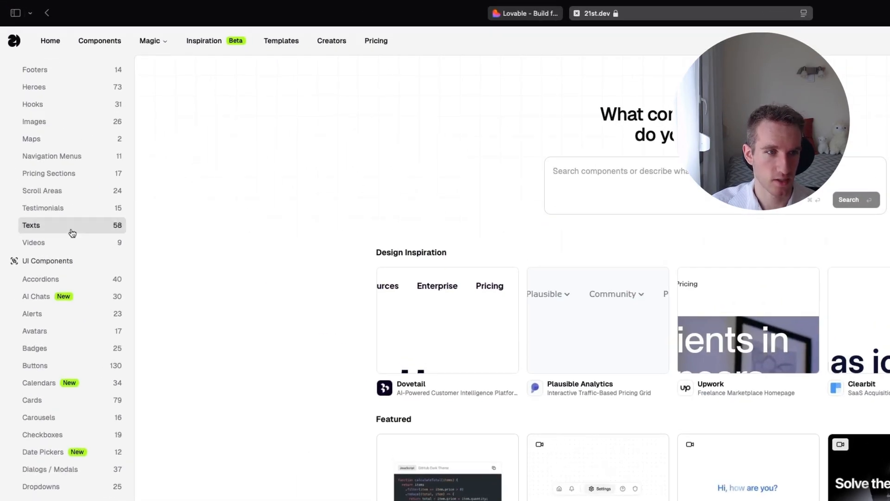
click(62, 208)
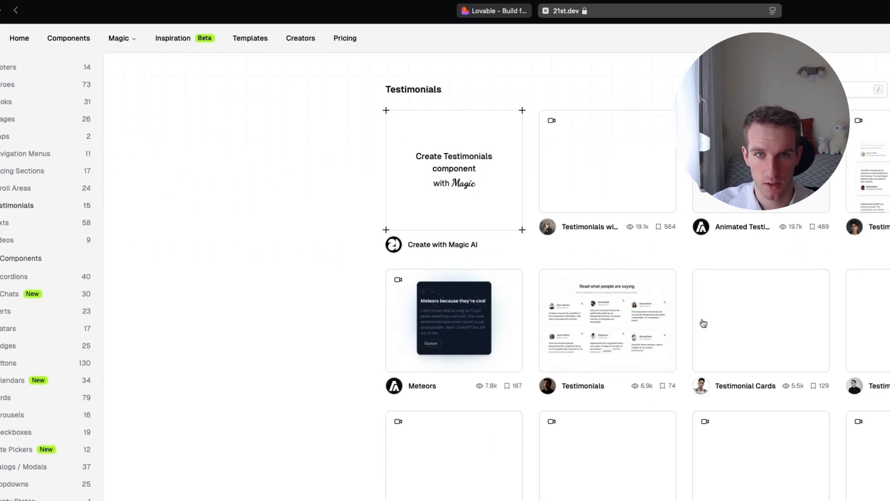
scroll(474, 402, down, 8)
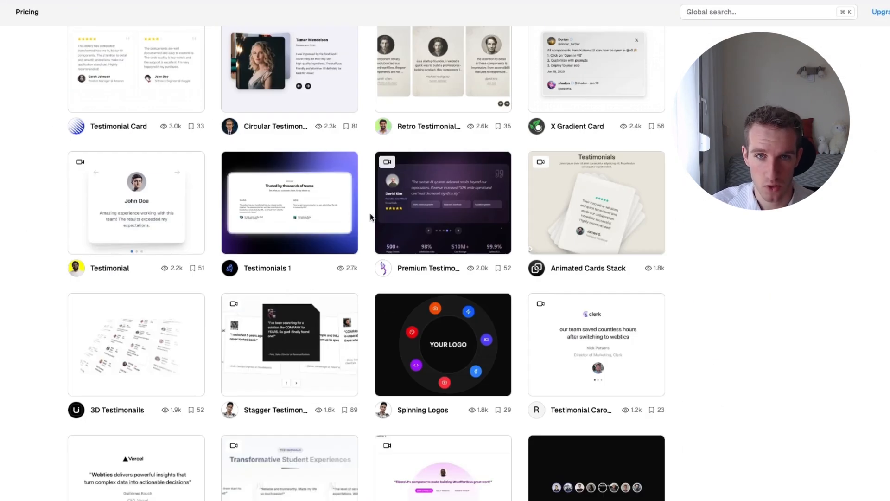
scroll(194, 188, up, 4)
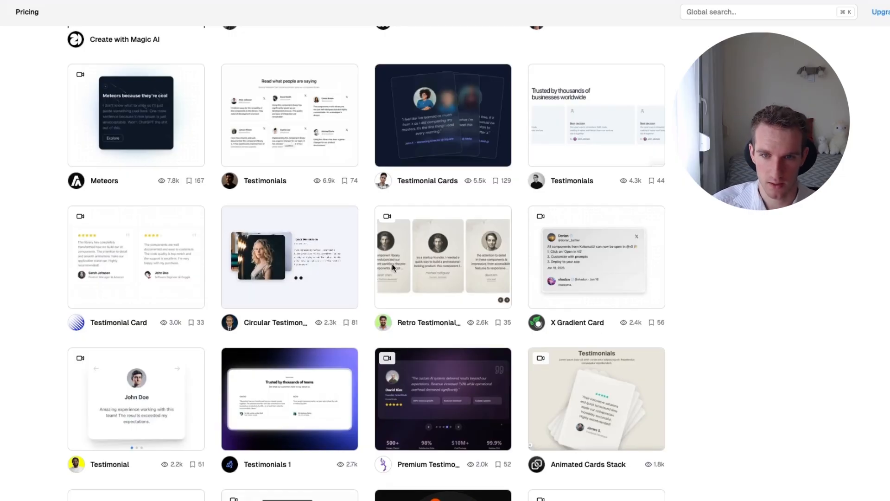
click(141, 252)
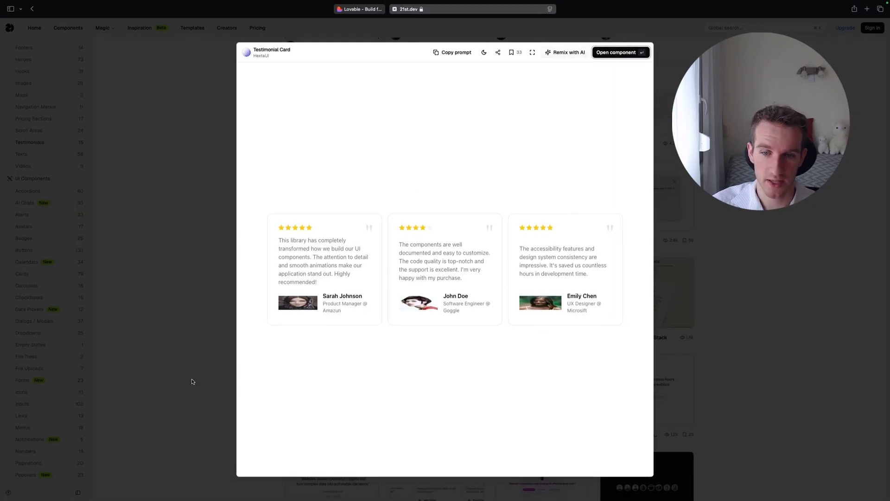
Check the Featured Projects and footer area in Lovable, then return to 21st.dev and copy the Testimonial Card's demo.tsx code.
click(360, 9)
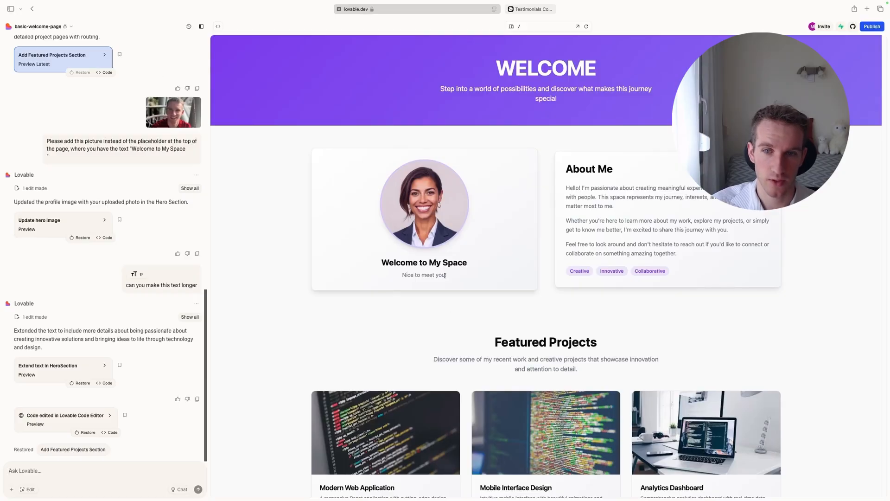
scroll(445, 276, down, 4)
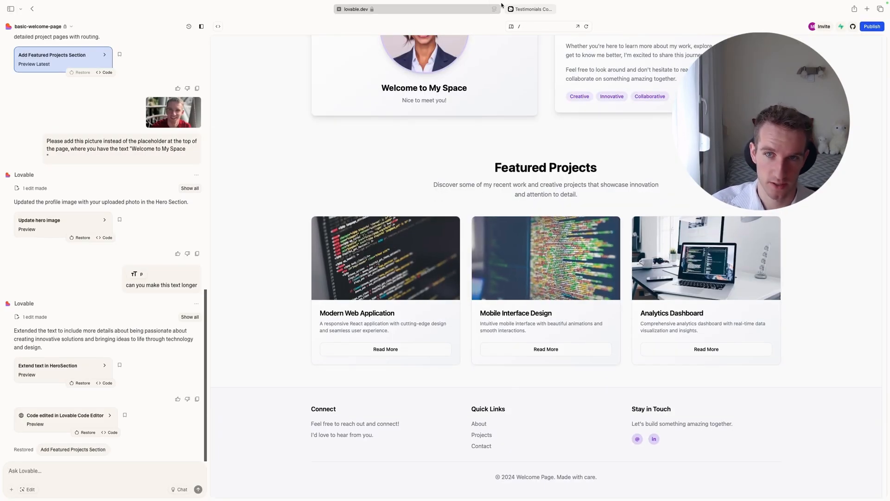
click(533, 10)
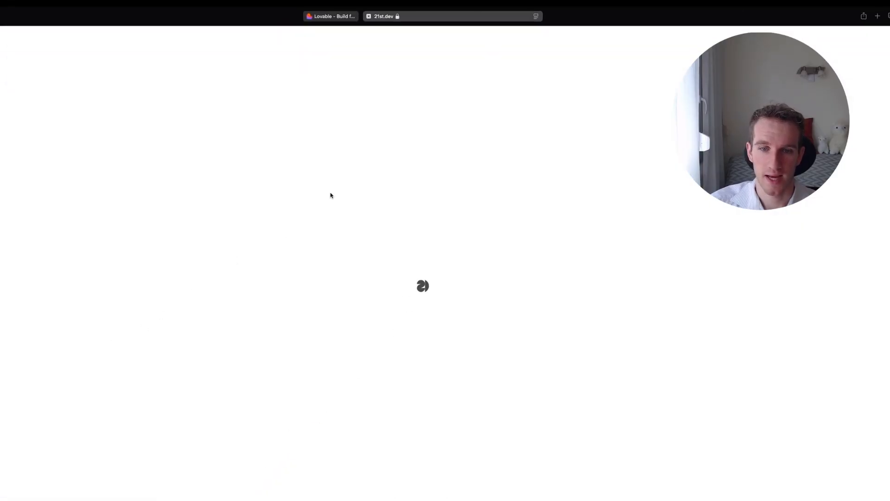
drag(698, 391, 611, 113)
key(super+a)
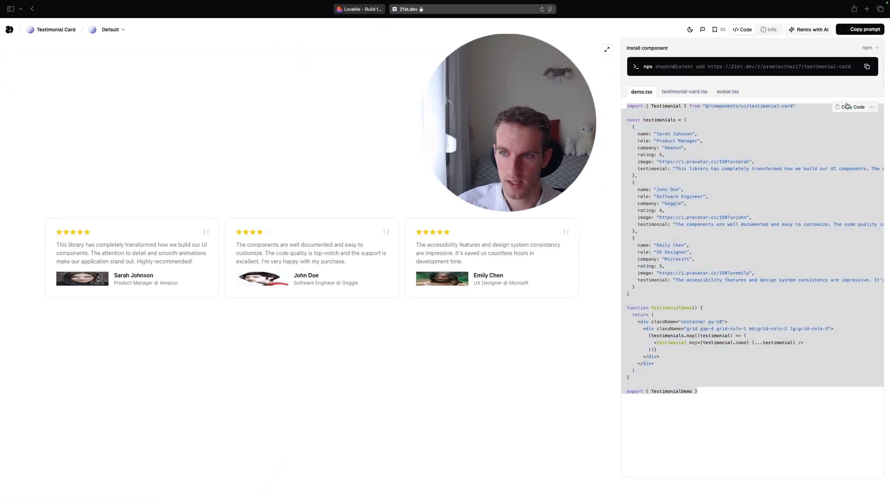
key(super+c)
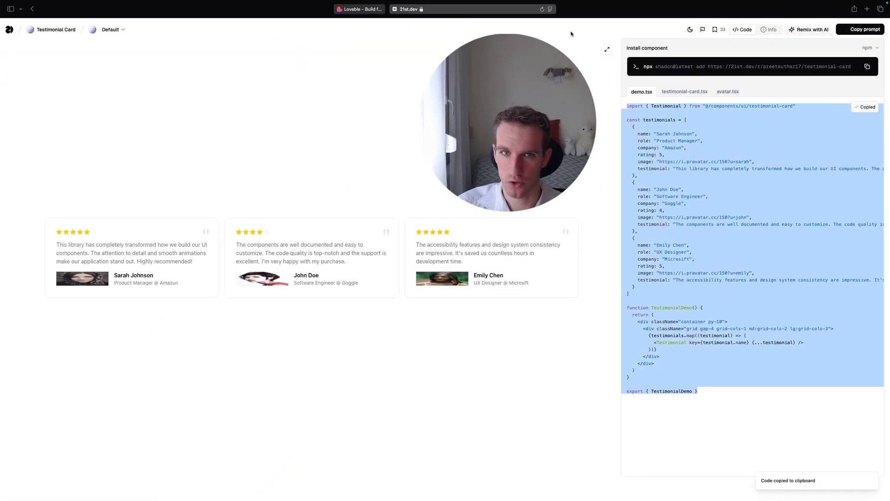
Switch to Lovable and prompt it to implement the copied testimonial code as a section below the featured project section.
click(360, 9)
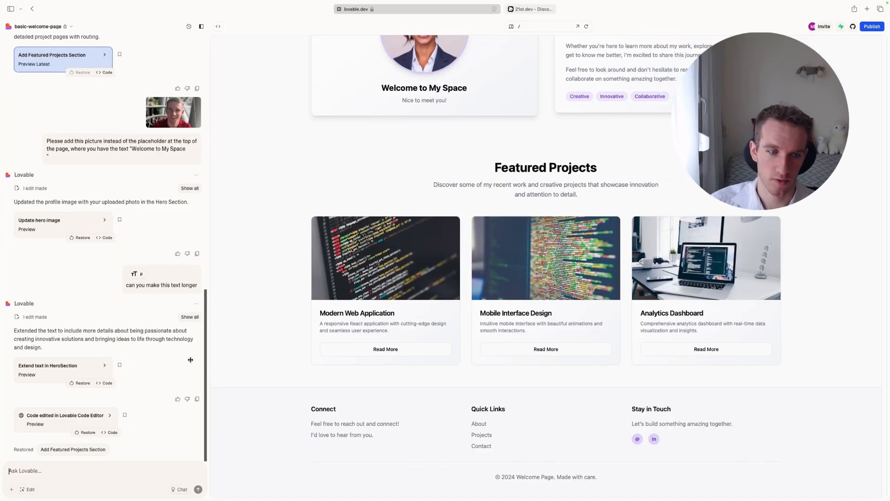
click(95, 489)
text(please impleme)
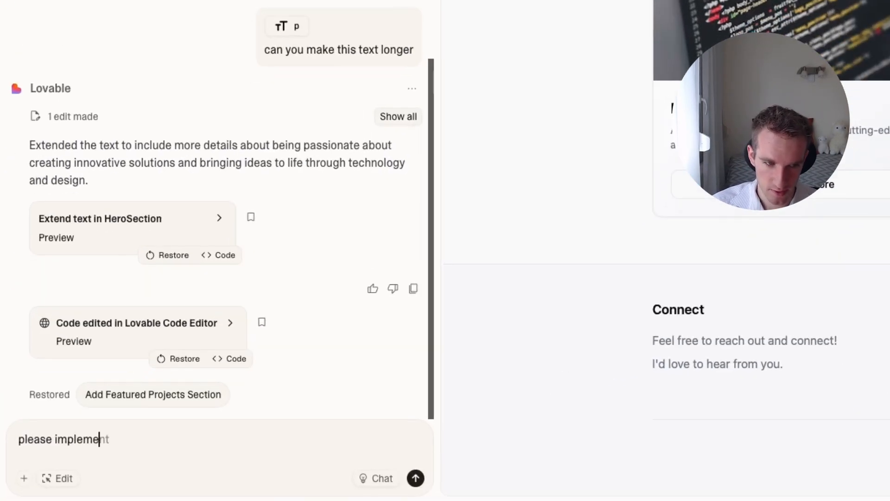
text(nt this section )
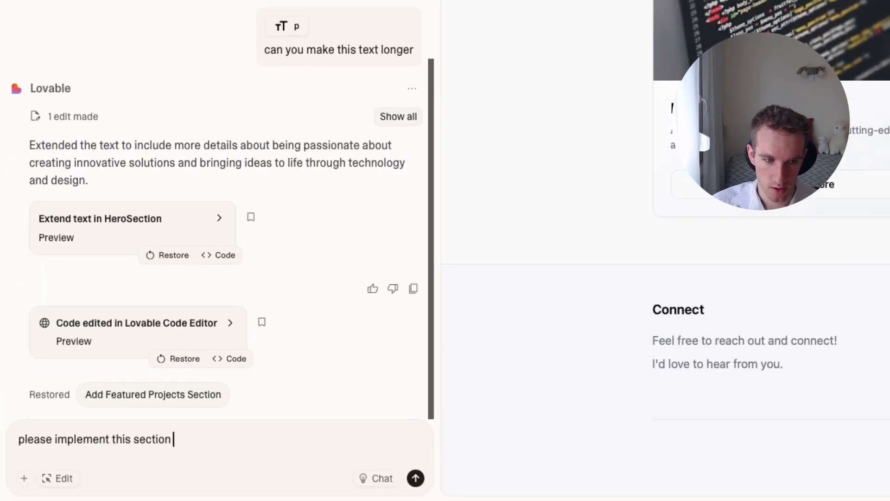
text(below the featured project secto)
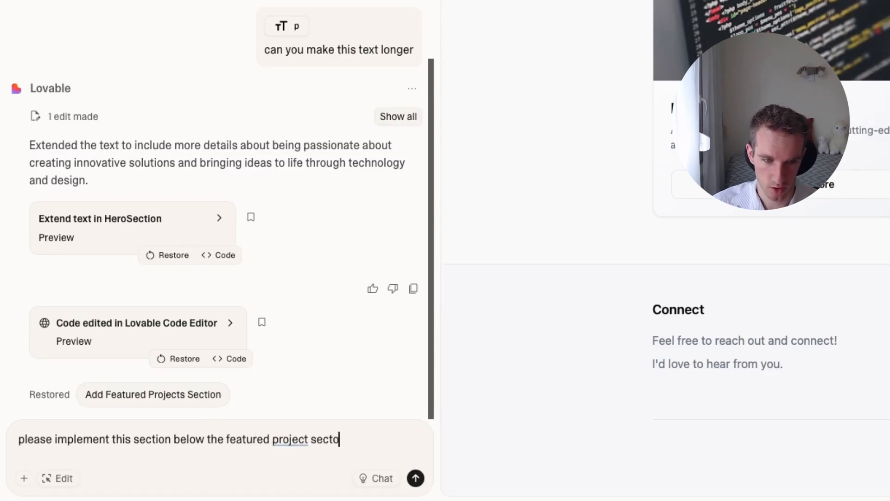
text( n)
key(Return)
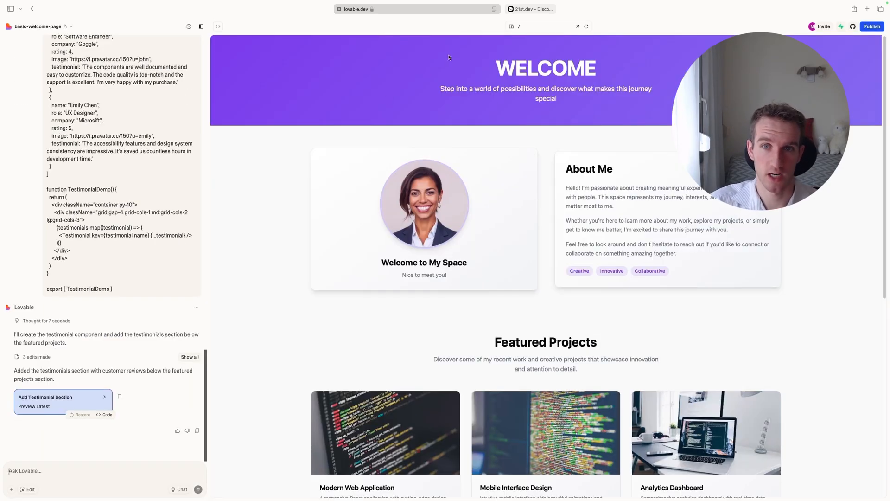
Review the "What People Say" testimonials section and its position relative to Featured Projects in the page preview.
scroll(320, 269, down, 8)
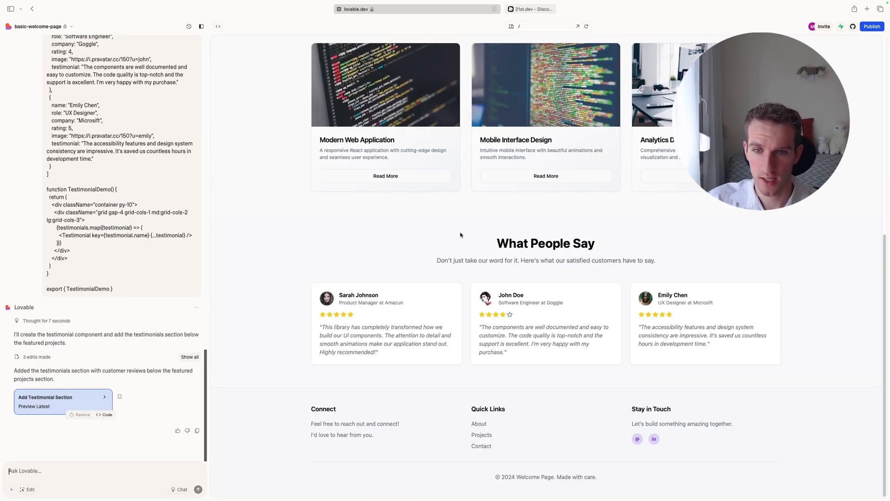
drag(460, 234, 754, 352)
click(754, 357)
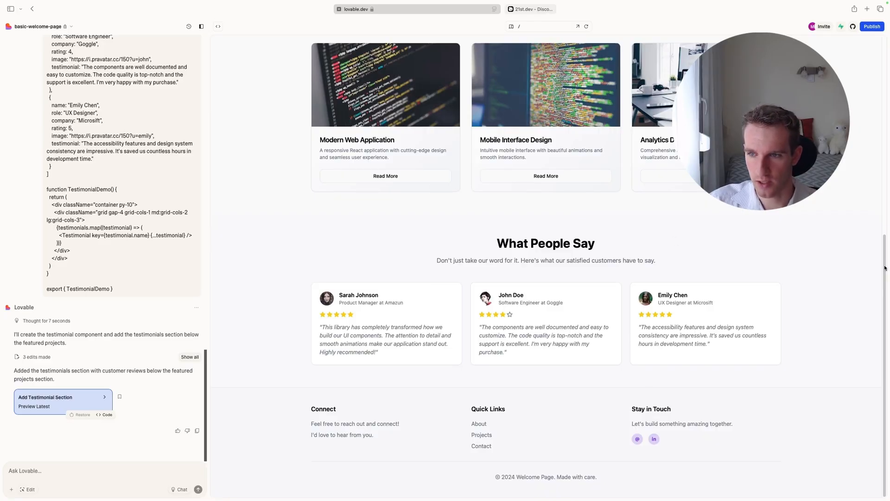
scroll(884, 268, up, 8)
scroll(370, 237, down, 8)
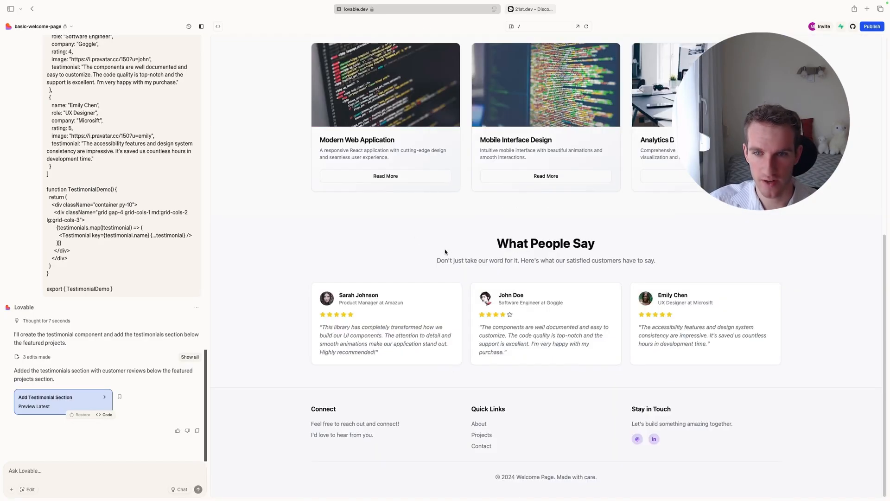
scroll(463, 255, up, 8)
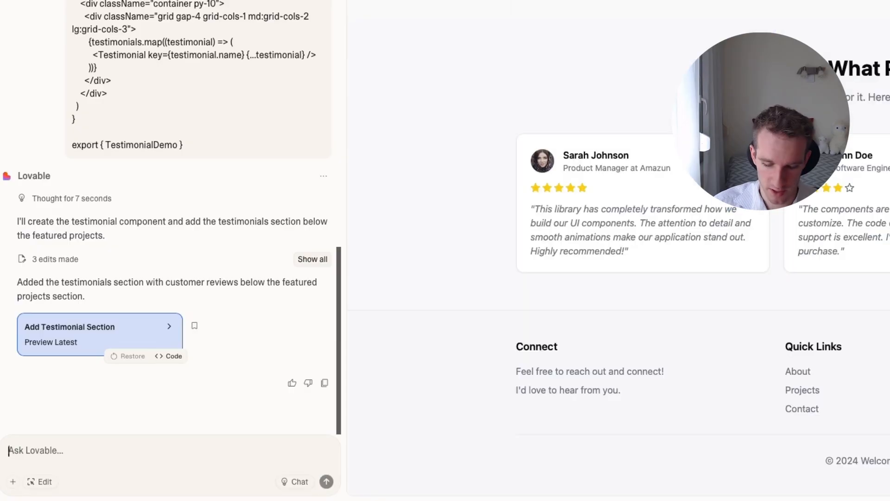
Ask Lovable whether an email newsletter sign up form can be added and how that would be done.
text(is it possible to add an email newsletter sign up form ? how we would do that)
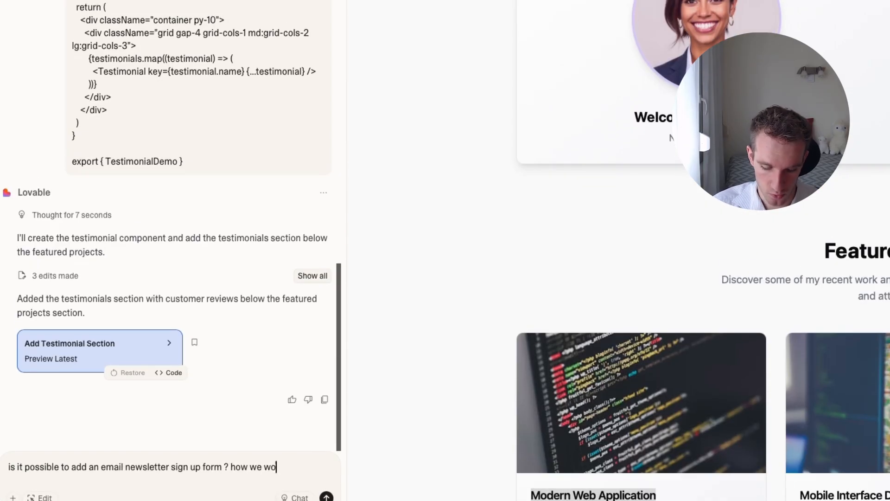
key(Return)
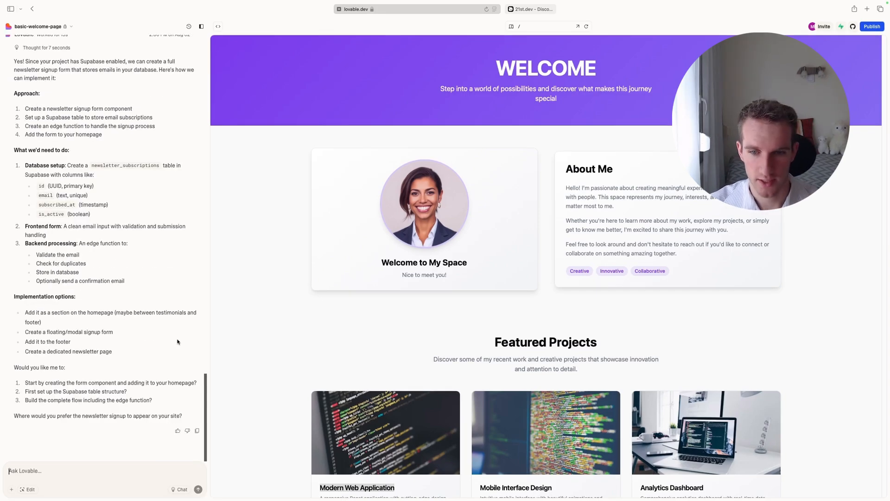
View the Modern Web Application project's detail page from Featured Projects in the preview and return to the home page.
scroll(371, 344, down, 10)
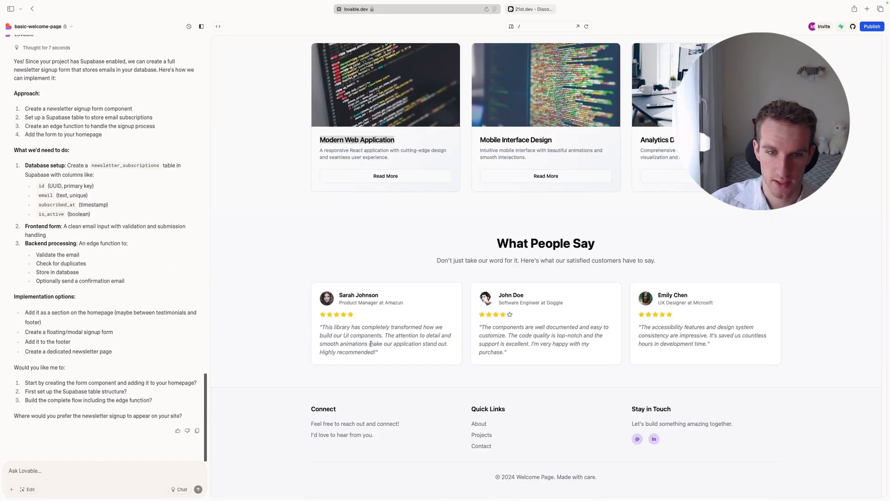
click(380, 181)
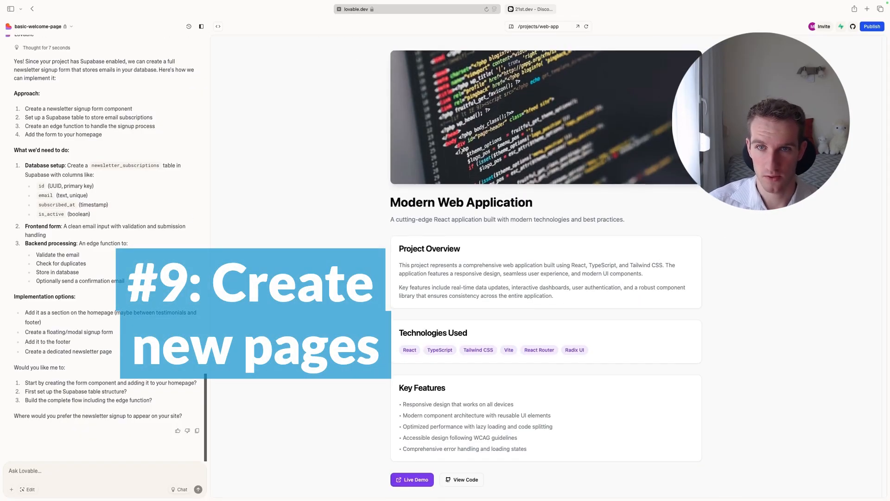
scroll(461, 149, up, 2)
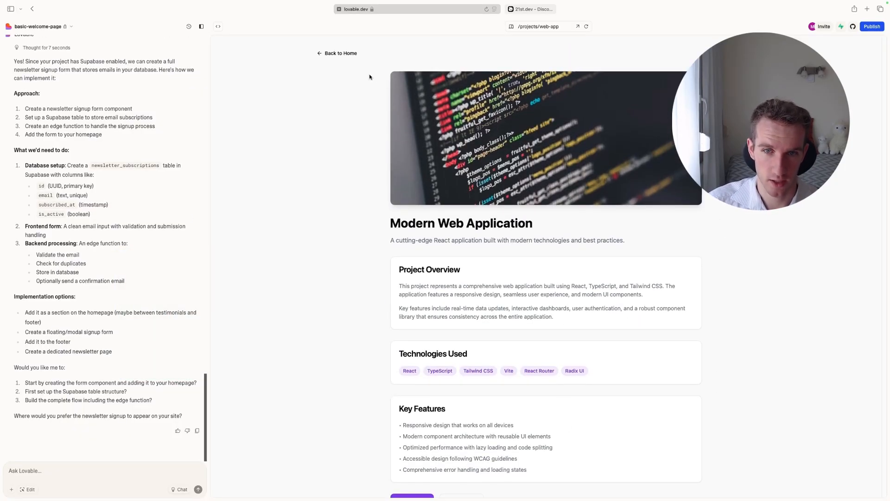
click(337, 53)
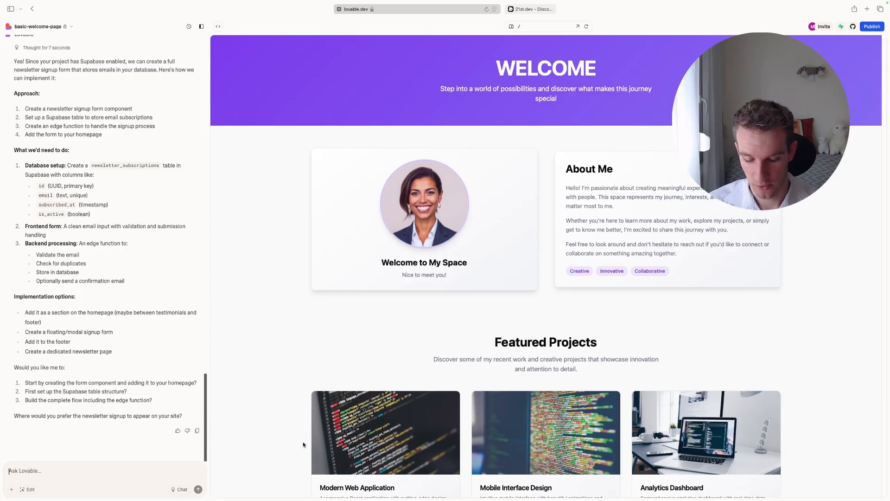
Have Lovable add a new page called blog with the URL /blog, and look it over in the preview.
text(add a ne)
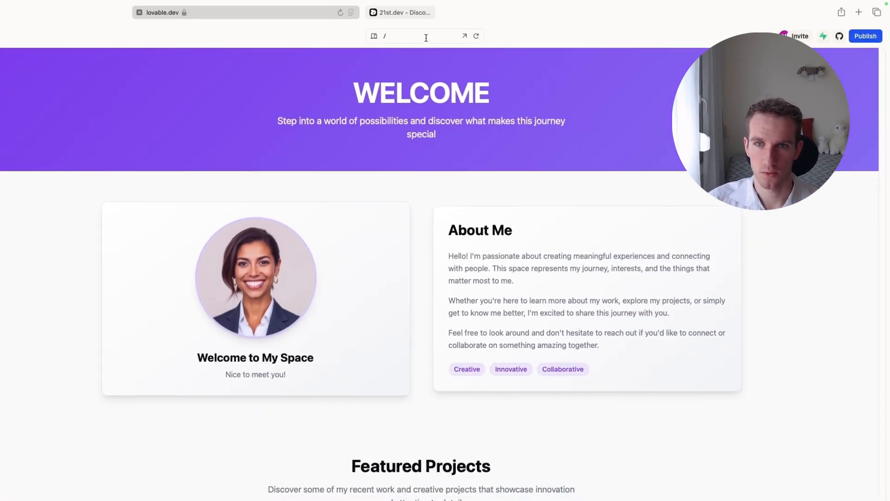
click(426, 38)
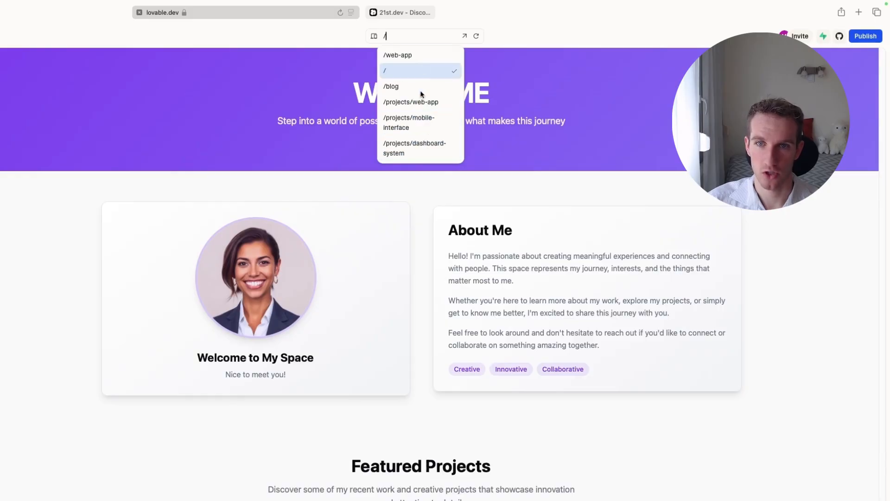
click(392, 87)
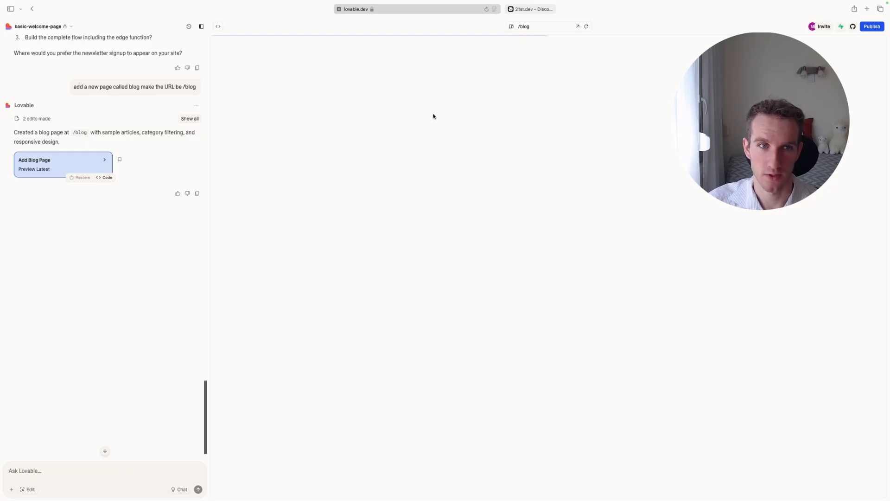
scroll(359, 89, down, 5)
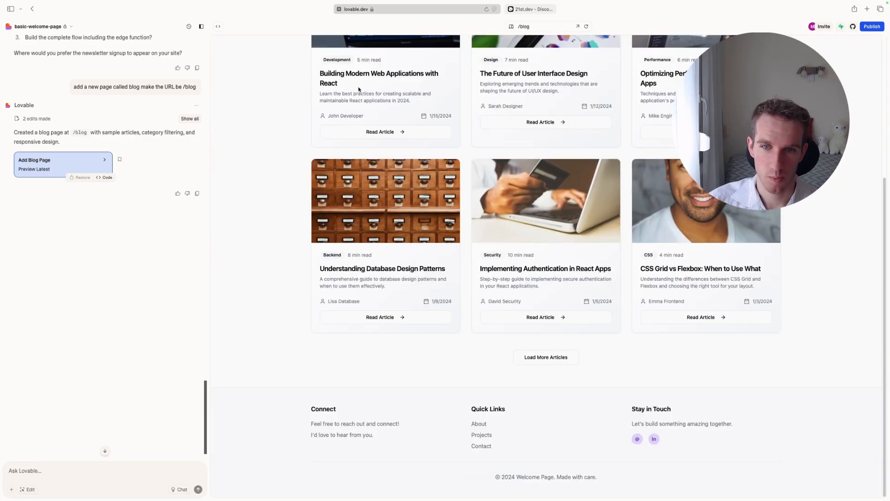
scroll(359, 89, up, 5)
scroll(510, 162, down, 5)
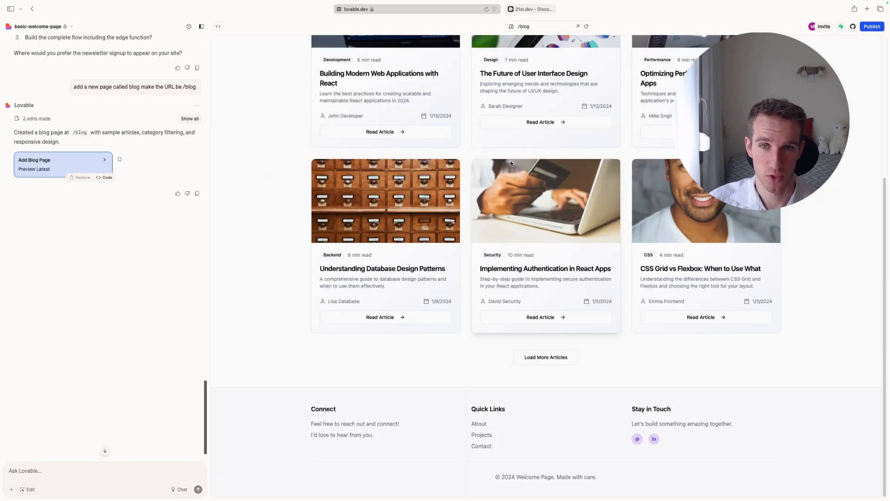
scroll(511, 163, up, 5)
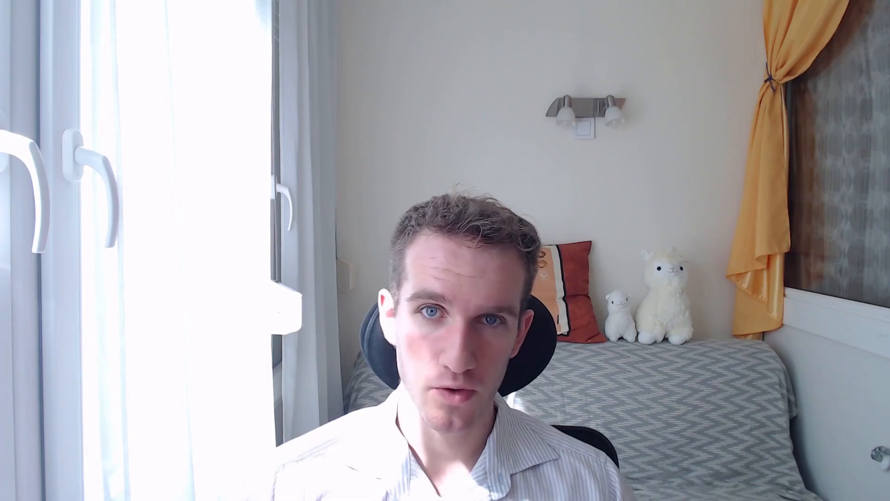